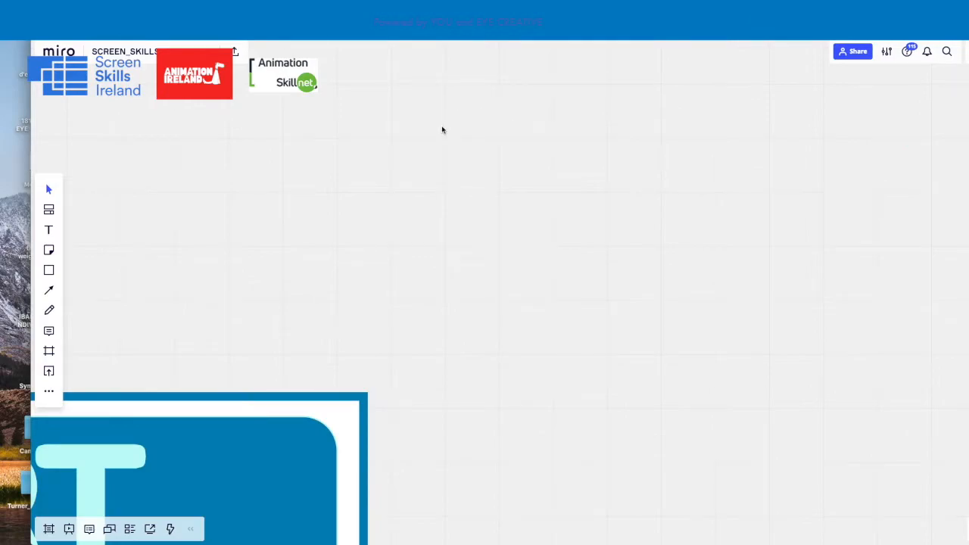
Look over the first START HERE template column with its INSERT header and numbered prompts
{"action": "left_click_drag", "start_coordinate": [491, 135], "coordinate": [469, 278]}
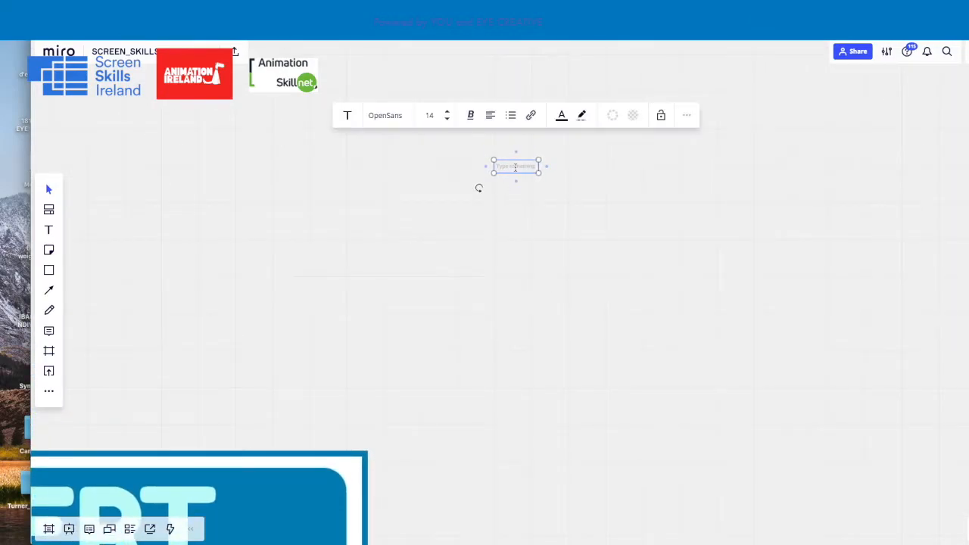
{"action": "left_click", "coordinate": [470, 184]}
{"action": "scroll", "coordinate": [455, 198], "scroll_direction": "down", "scroll_amount": 5}
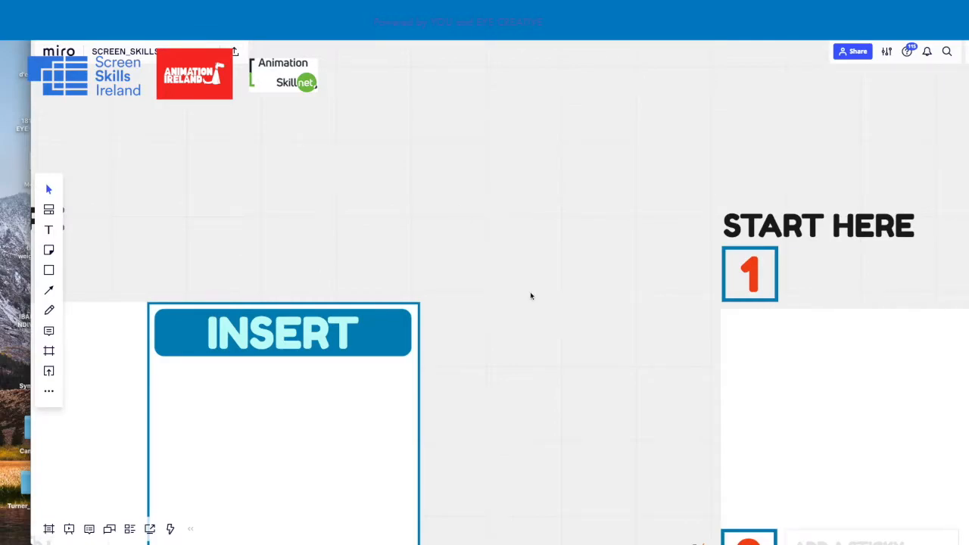
{"action": "left_click_drag", "start_coordinate": [531, 292], "coordinate": [592, 206]}
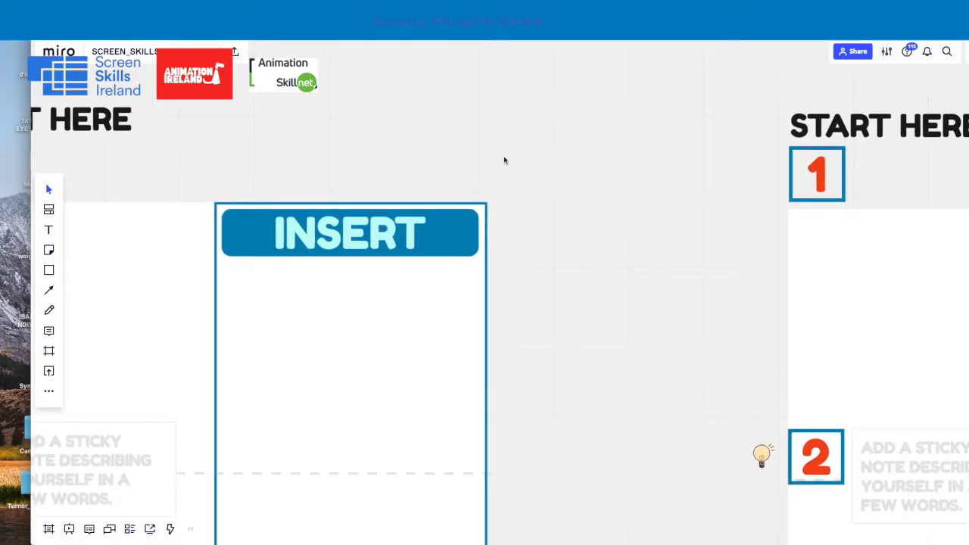
{"action": "left_click_drag", "start_coordinate": [468, 135], "coordinate": [611, 134]}
{"action": "left_click_drag", "start_coordinate": [500, 137], "coordinate": [608, 119]}
{"action": "scroll", "coordinate": [600, 139], "scroll_direction": "down", "scroll_amount": 3}
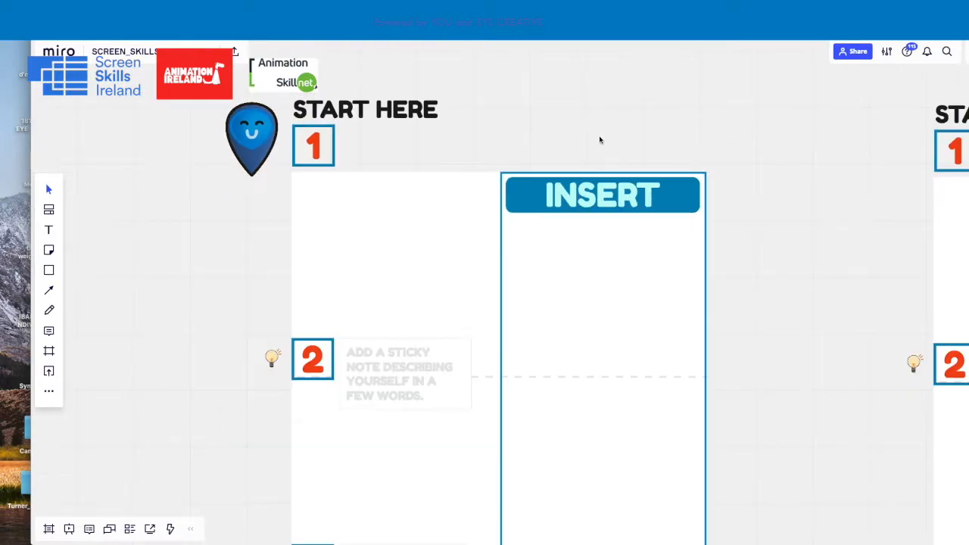
{"action": "scroll", "coordinate": [599, 139], "scroll_direction": "down", "scroll_amount": 2}
{"action": "mouse_move", "coordinate": [657, 99]}
{"action": "left_mouse_down"}
{"action": "mouse_move", "coordinate": [634, 101]}
{"action": "mouse_move", "coordinate": [654, 99]}
{"action": "left_mouse_up"}
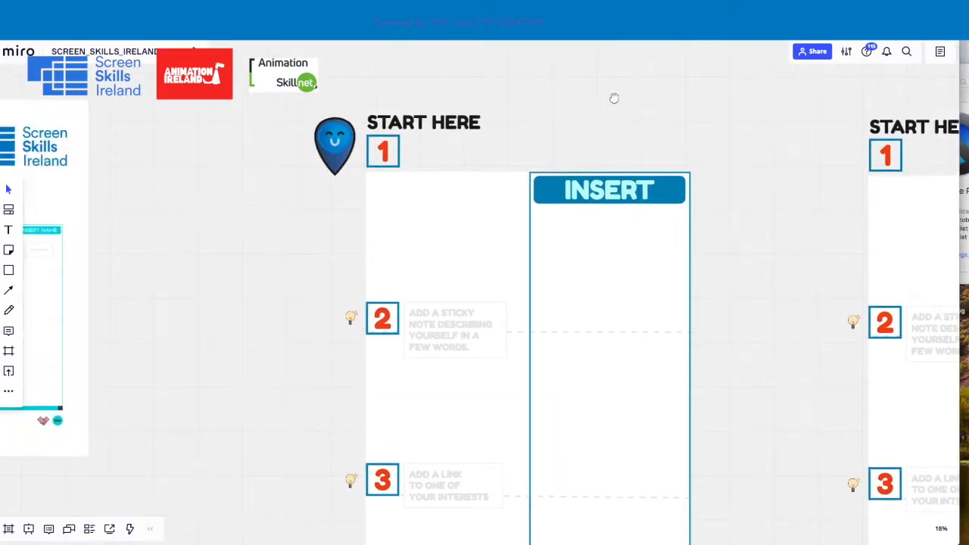
Examine the Development Master Class Icebreaker slide beside the template columns
{"action": "scroll", "coordinate": [543, 102], "scroll_direction": "down", "scroll_amount": 5}
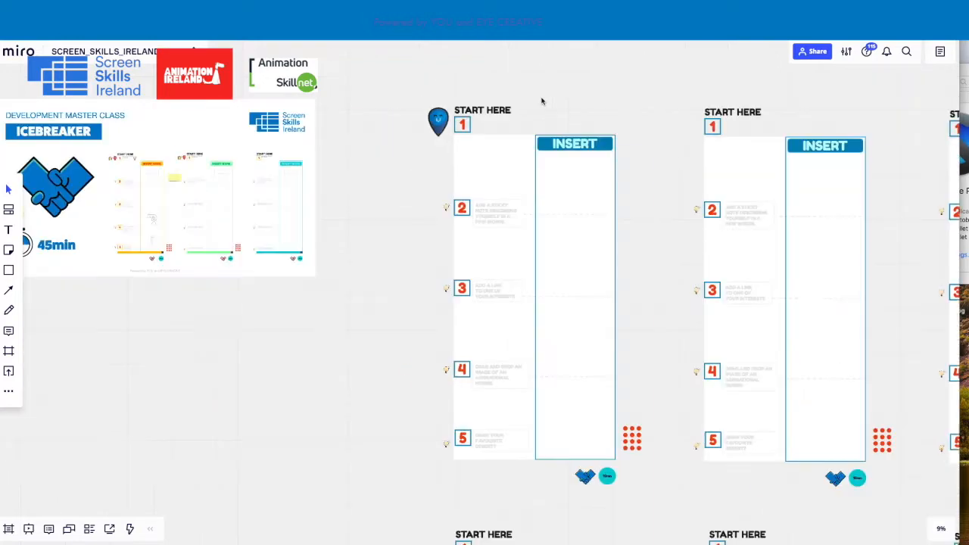
{"action": "left_click_drag", "start_coordinate": [565, 77], "coordinate": [743, 82]}
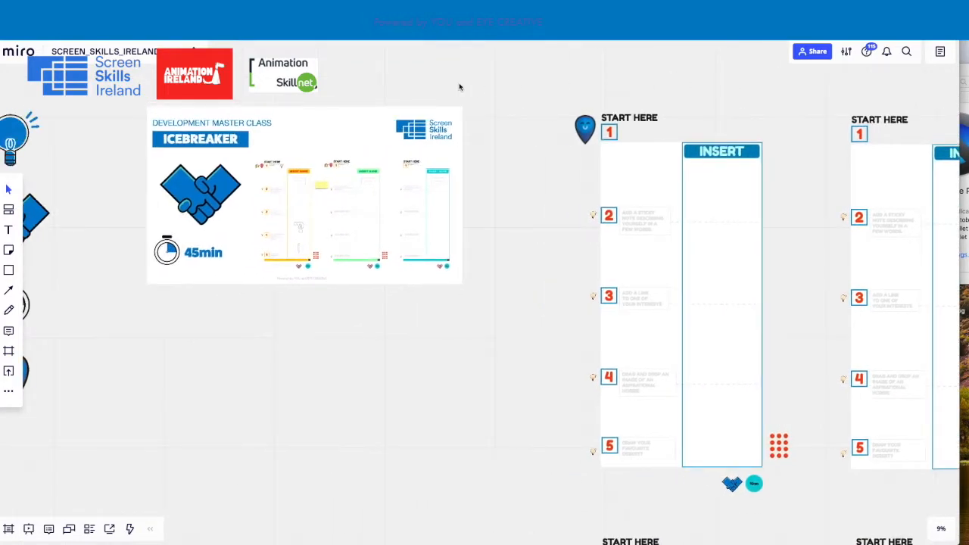
{"action": "left_click_drag", "start_coordinate": [459, 86], "coordinate": [616, 68]}
{"action": "scroll", "coordinate": [447, 108], "scroll_direction": "up", "scroll_amount": 3}
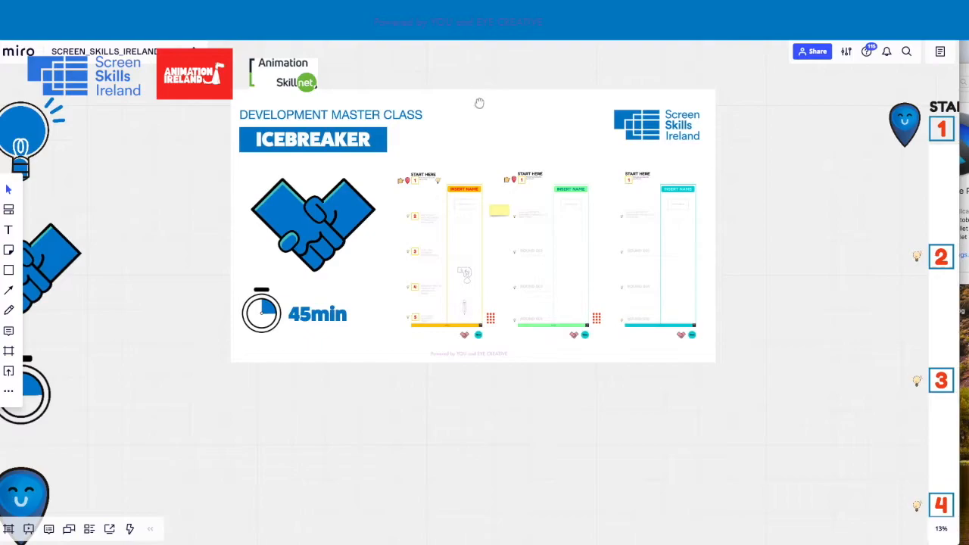
{"action": "scroll", "coordinate": [475, 114], "scroll_direction": "up", "scroll_amount": 3}
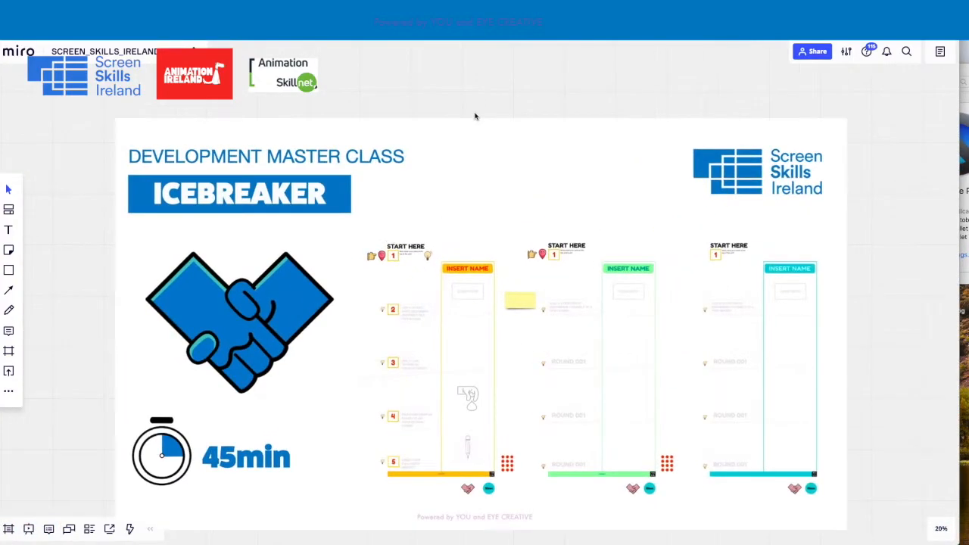
{"action": "scroll", "coordinate": [519, 86], "scroll_direction": "up", "scroll_amount": 1}
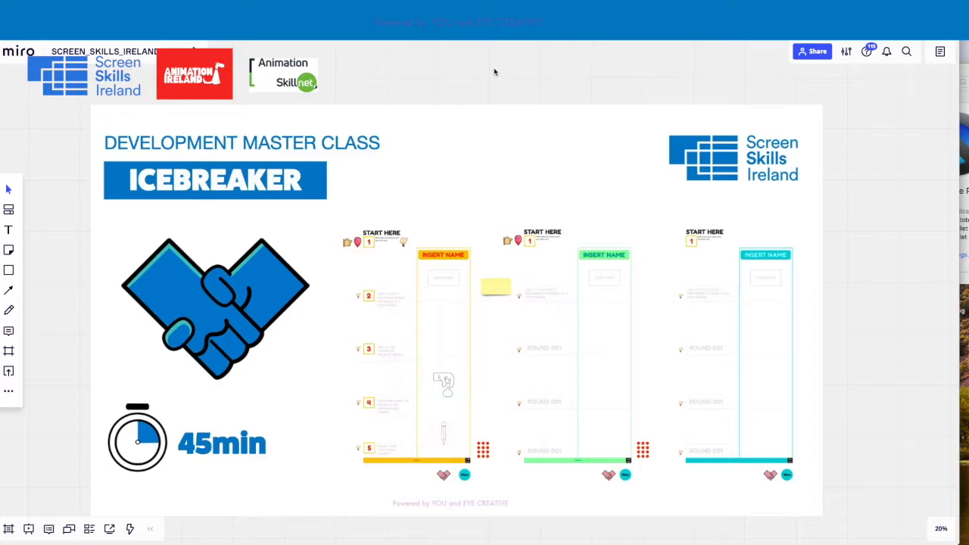
Survey the whole board, from the grid of START HERE template columns to the weekly exercise sections
{"action": "left_click_drag", "start_coordinate": [886, 142], "coordinate": [618, 132]}
{"action": "left_click_drag", "start_coordinate": [761, 128], "coordinate": [553, 139]}
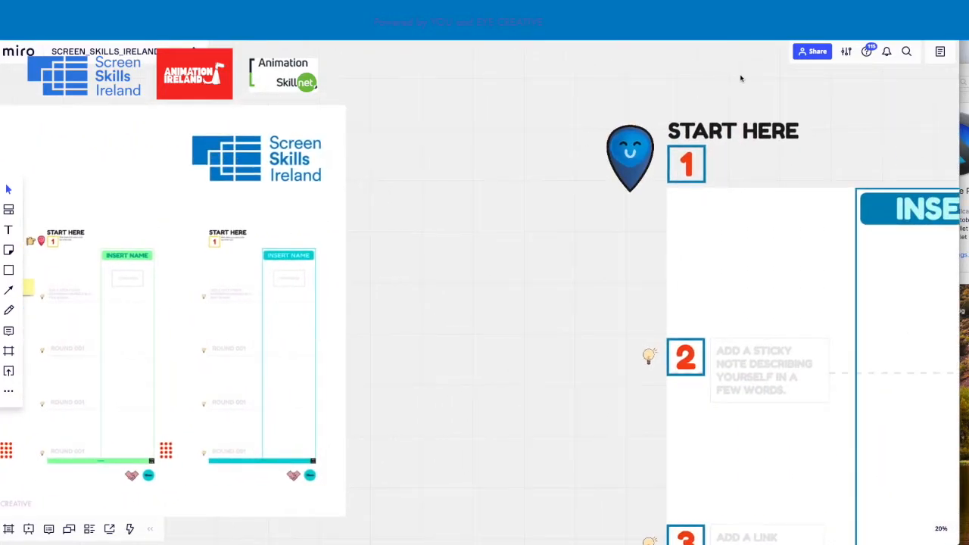
{"action": "left_click_drag", "start_coordinate": [737, 78], "coordinate": [450, 72]}
{"action": "left_click_drag", "start_coordinate": [653, 86], "coordinate": [504, 80]}
{"action": "scroll", "coordinate": [508, 84], "scroll_direction": "down", "scroll_amount": 2}
{"action": "scroll", "coordinate": [508, 84], "scroll_direction": "down", "scroll_amount": 1}
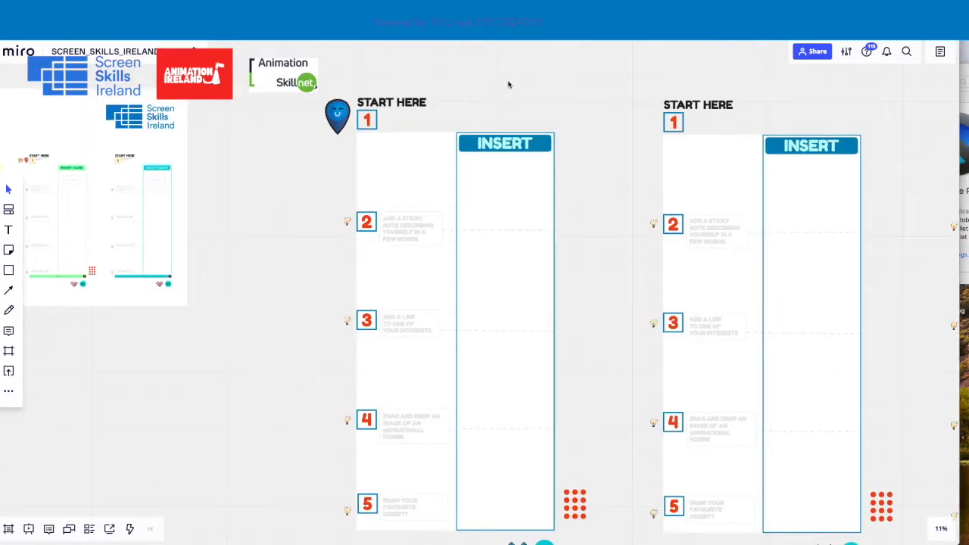
{"action": "scroll", "coordinate": [510, 85], "scroll_direction": "down", "scroll_amount": 4}
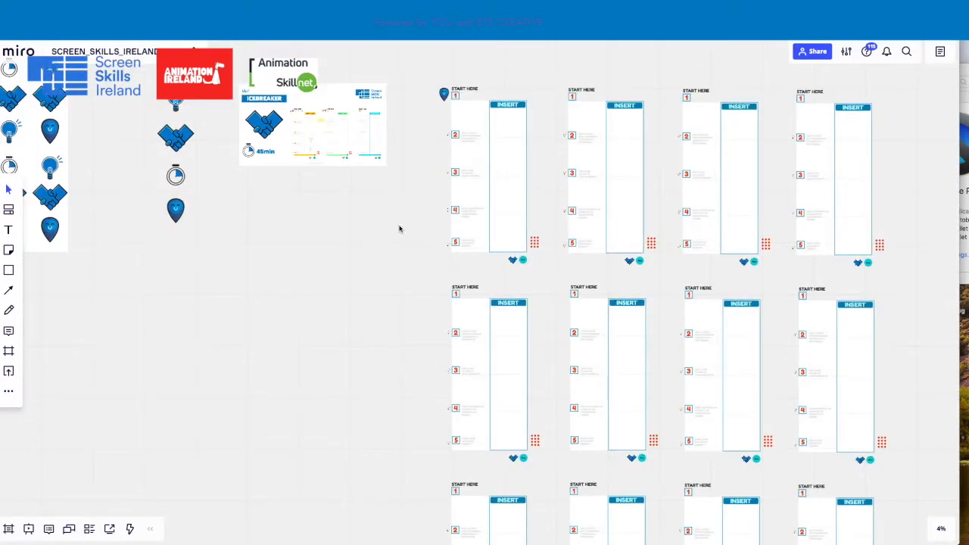
{"action": "left_click_drag", "start_coordinate": [402, 225], "coordinate": [244, 214]}
{"action": "scroll", "coordinate": [359, 174], "scroll_direction": "down", "scroll_amount": 3}
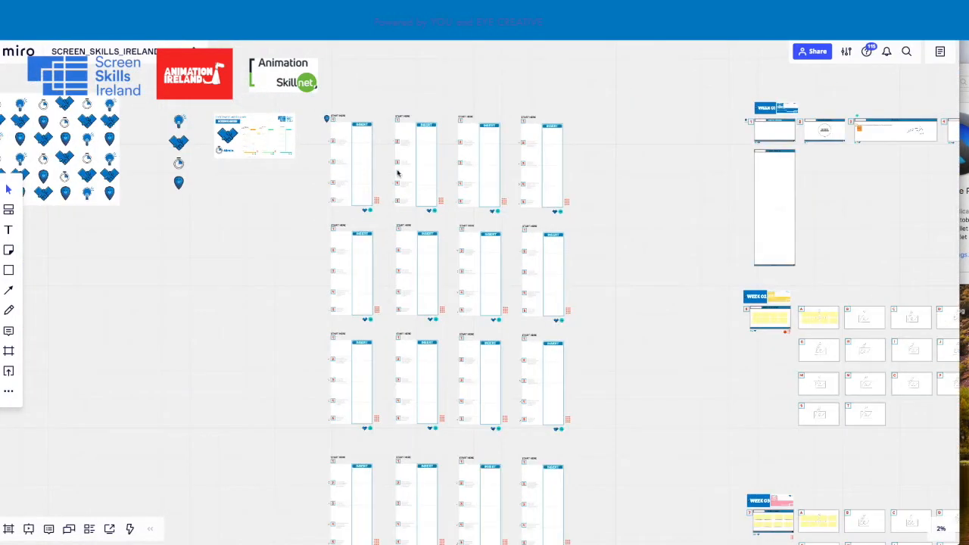
{"action": "left_click_drag", "start_coordinate": [612, 240], "coordinate": [573, 154]}
{"action": "left_click_drag", "start_coordinate": [618, 195], "coordinate": [487, 199]}
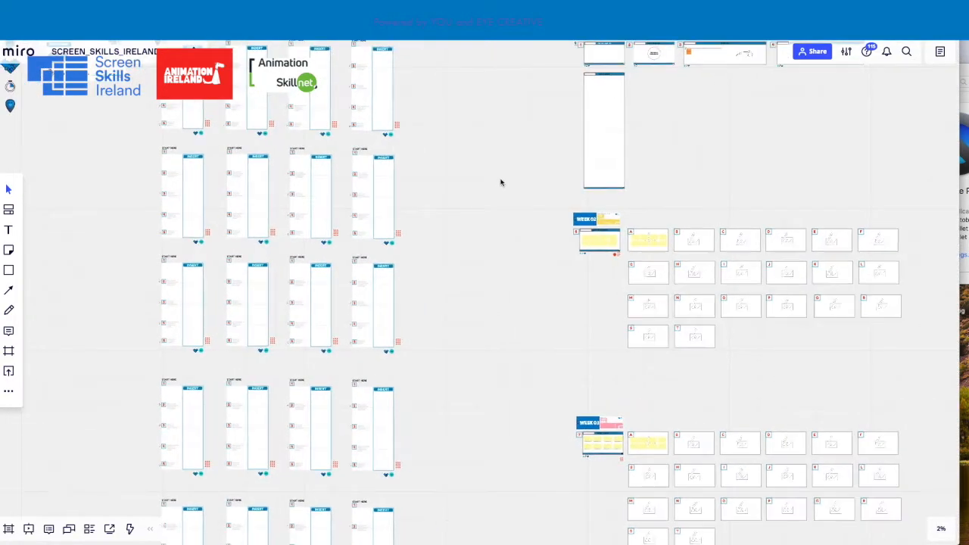
{"action": "scroll", "coordinate": [500, 181], "scroll_direction": "down", "scroll_amount": 2}
{"action": "left_click_drag", "start_coordinate": [491, 164], "coordinate": [339, 165]}
{"action": "scroll", "coordinate": [338, 164], "scroll_direction": "down", "scroll_amount": 1}
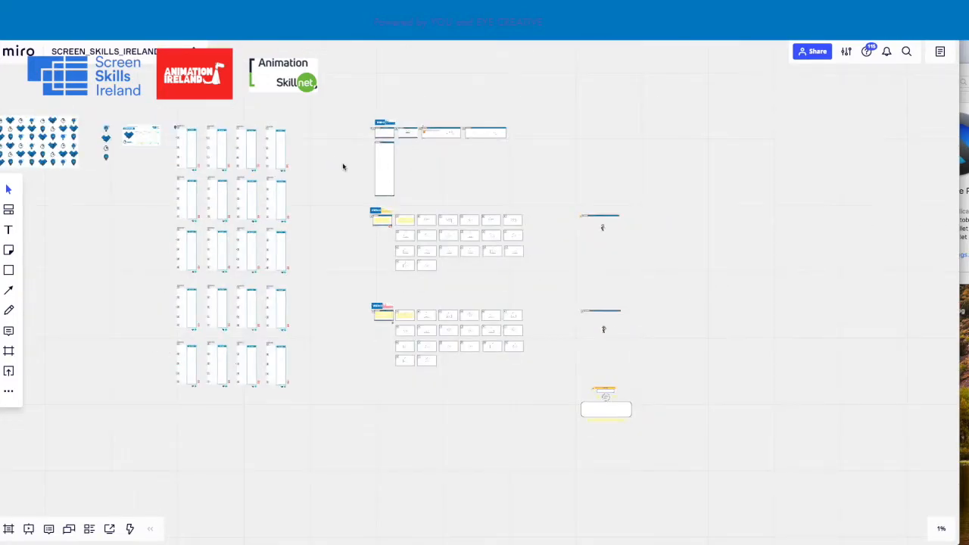
{"action": "left_click_drag", "start_coordinate": [339, 259], "coordinate": [426, 268]}
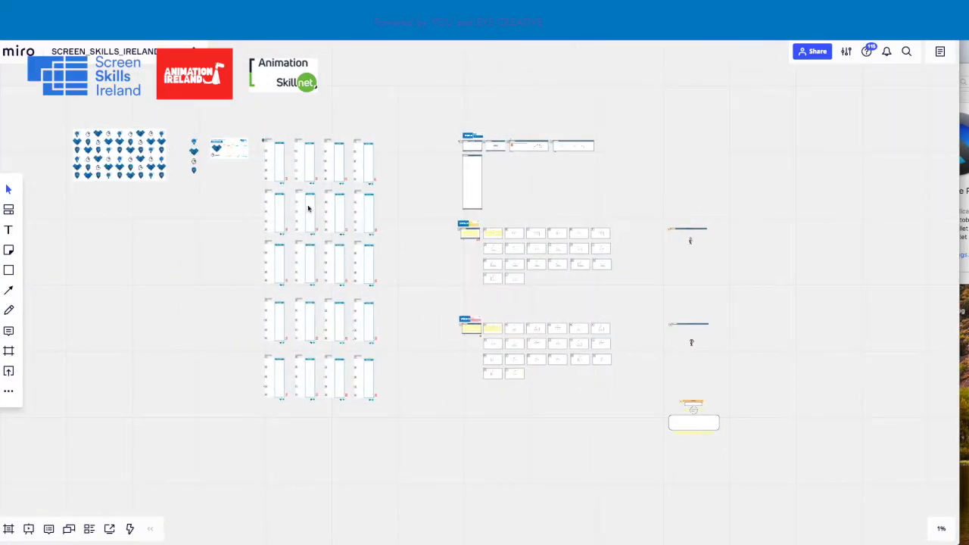
Examine the first START HERE column up close, including the light bulb beside the sticky-note prompt 2
{"action": "scroll", "coordinate": [279, 153], "scroll_direction": "up", "scroll_amount": 5}
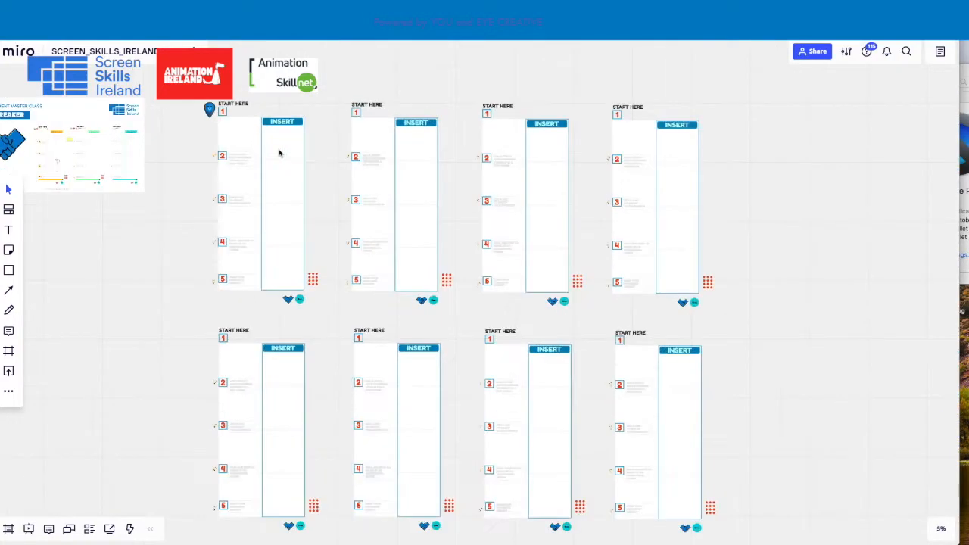
{"action": "left_click_drag", "start_coordinate": [323, 56], "coordinate": [428, 104]}
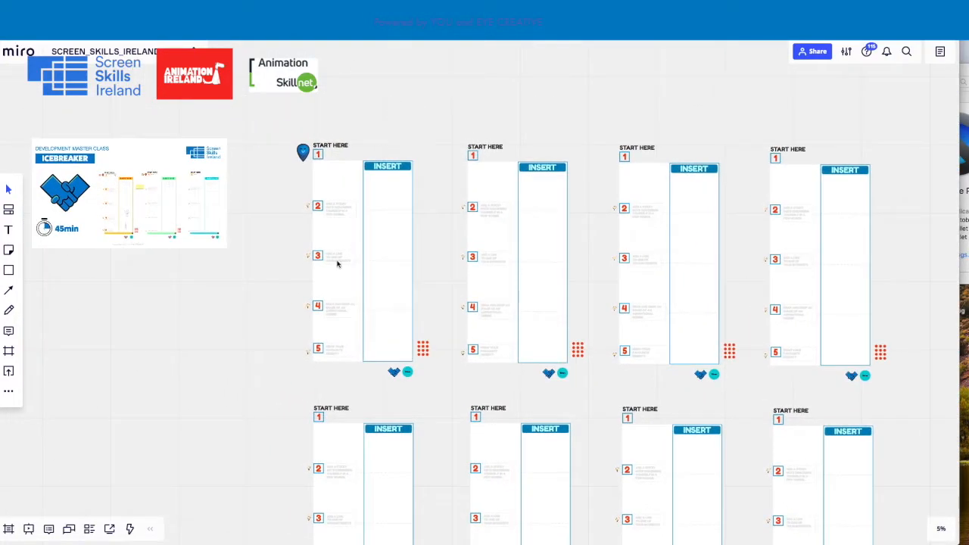
{"action": "scroll", "coordinate": [367, 296], "scroll_direction": "up", "scroll_amount": 4}
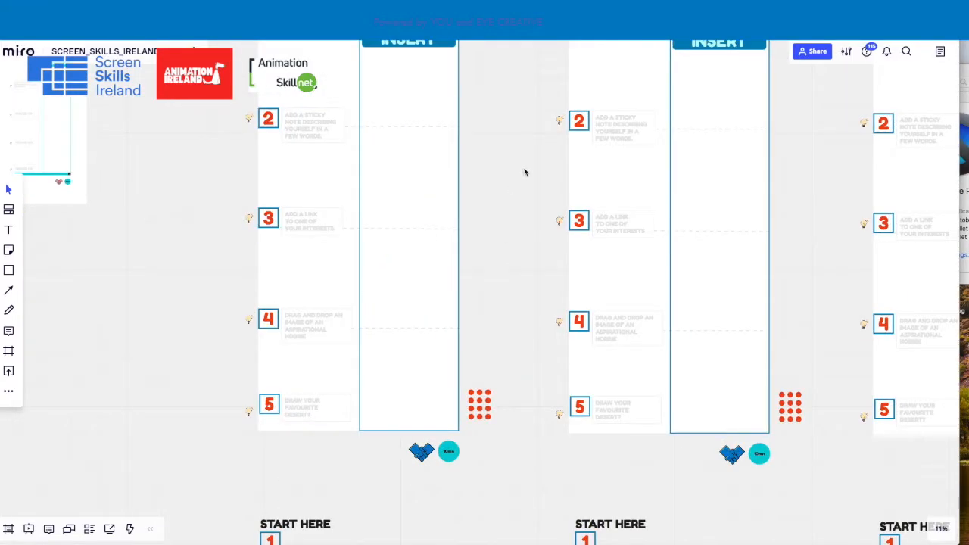
{"action": "left_click_drag", "start_coordinate": [524, 172], "coordinate": [520, 249]}
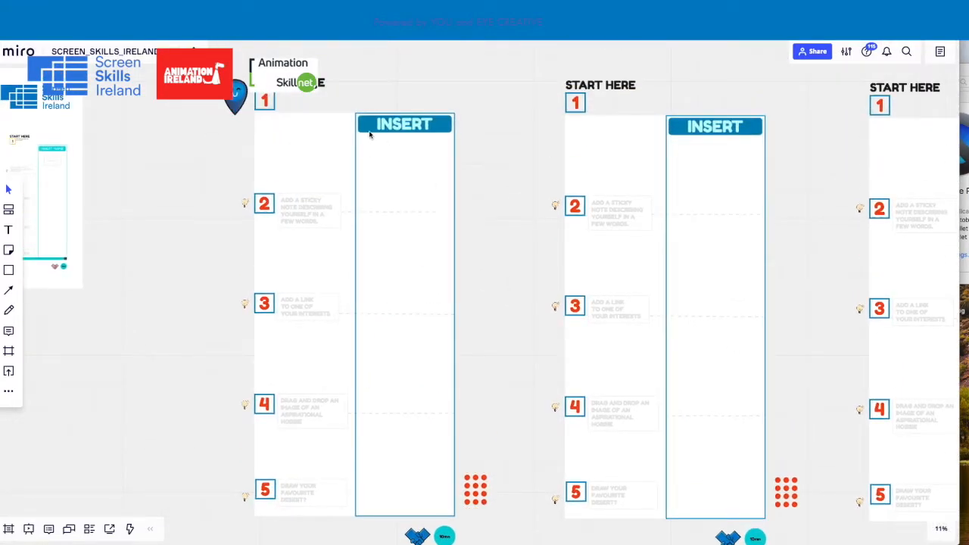
{"action": "left_click_drag", "start_coordinate": [442, 76], "coordinate": [425, 71]}
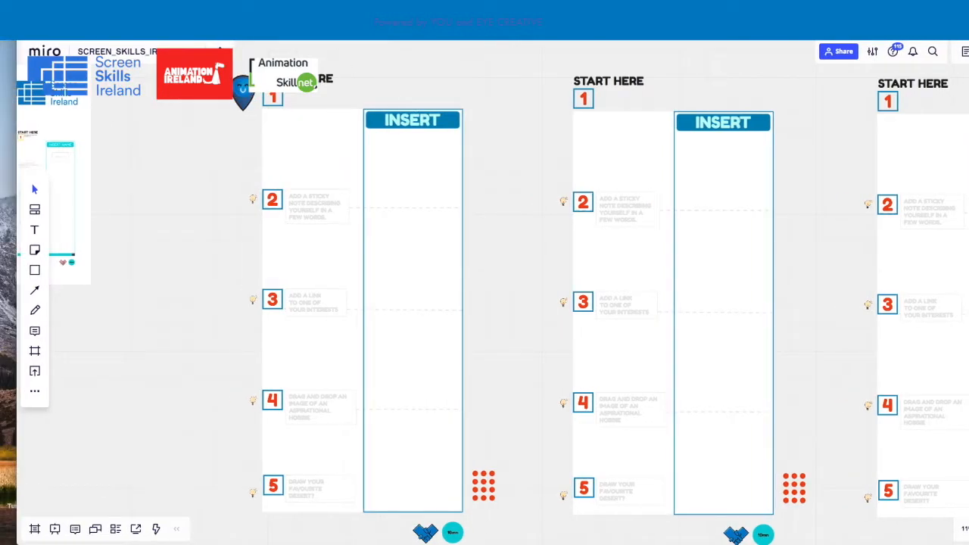
{"action": "left_click_drag", "start_coordinate": [518, 137], "coordinate": [528, 178]}
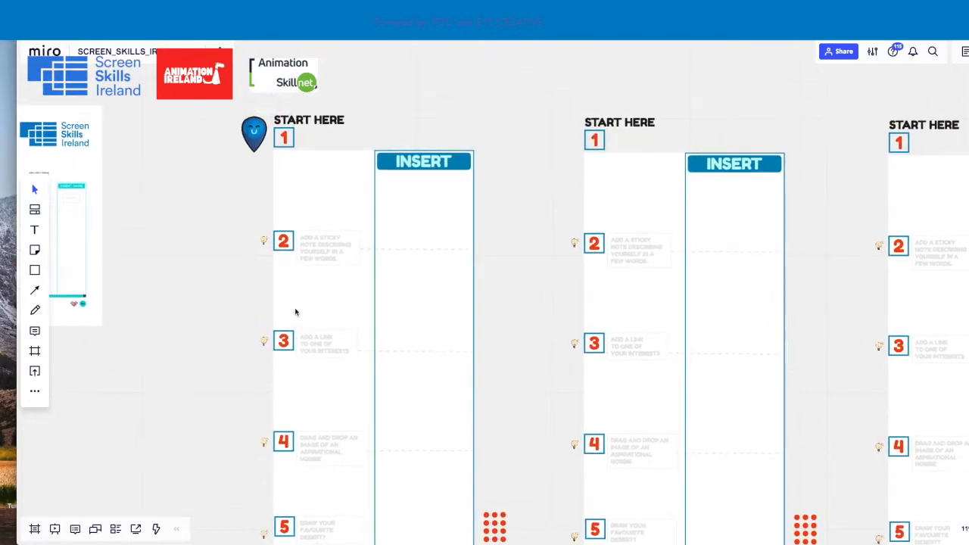
{"action": "scroll", "coordinate": [262, 265], "scroll_direction": "up", "scroll_amount": 5}
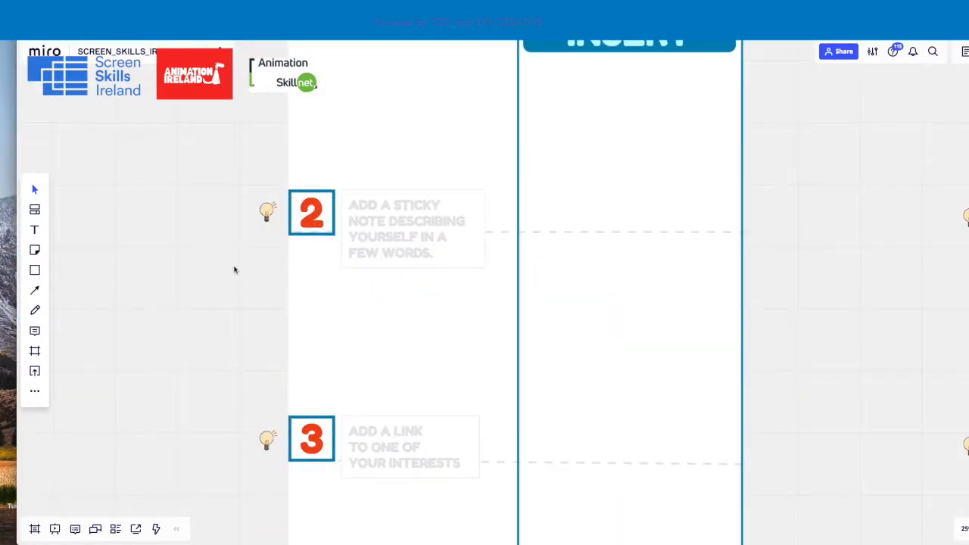
{"action": "scroll", "coordinate": [299, 194], "scroll_direction": "left", "scroll_amount": 2}
{"action": "scroll", "coordinate": [298, 195], "scroll_direction": "up", "scroll_amount": 5}
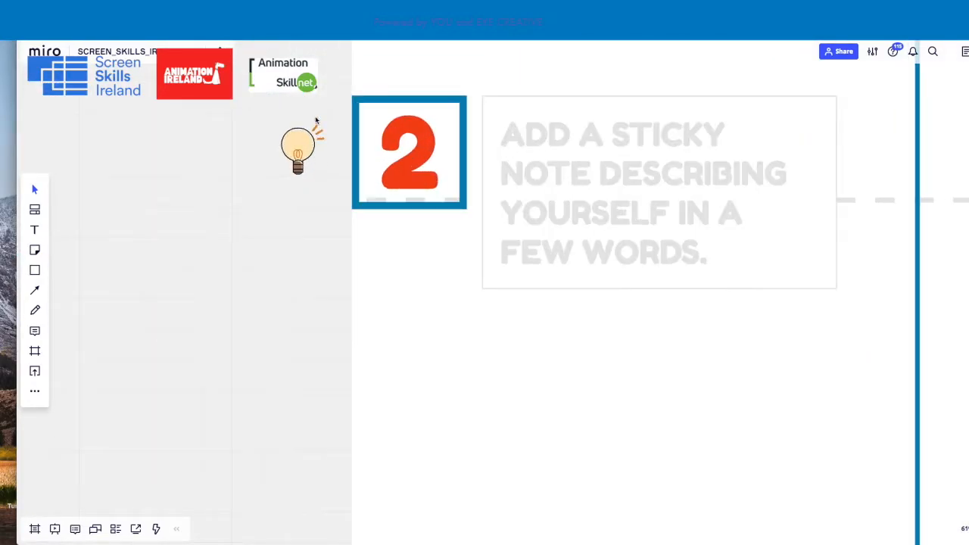
{"action": "left_click_drag", "start_coordinate": [255, 231], "coordinate": [210, 282]}
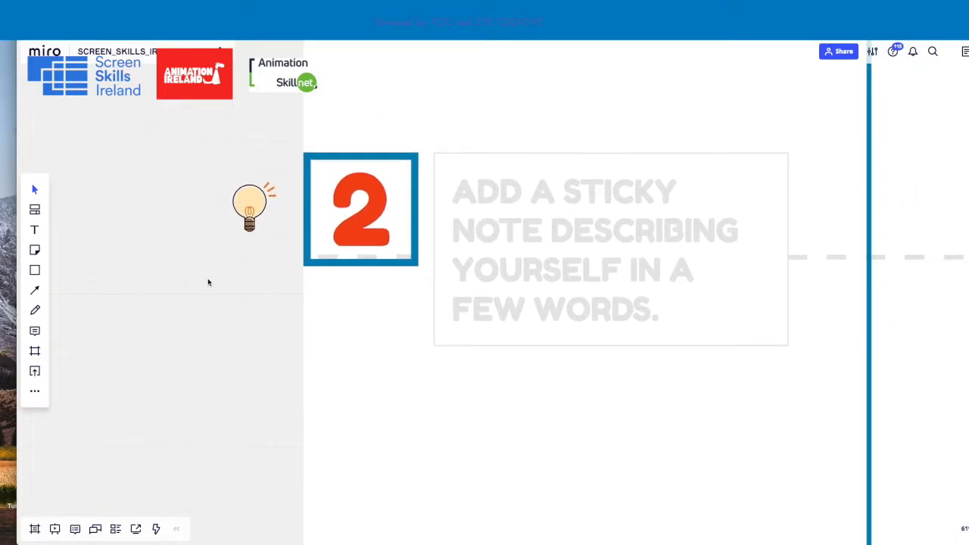
{"action": "scroll", "coordinate": [346, 125], "scroll_direction": "down", "scroll_amount": 8}
{"action": "left_click_drag", "start_coordinate": [568, 86], "coordinate": [474, 136]}
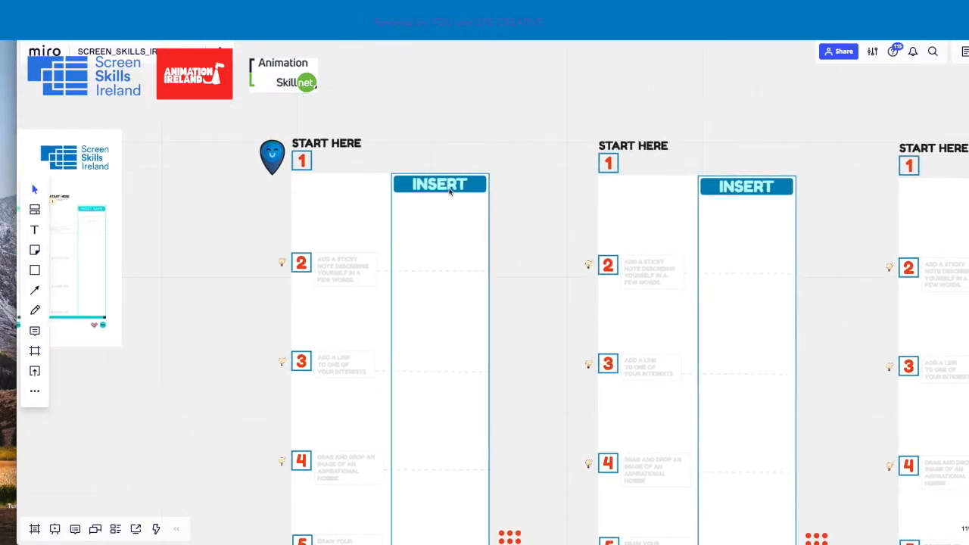
Replace the INSERT header text of the first START HERE column with the participant's first name
{"action": "scroll", "coordinate": [434, 170], "scroll_direction": "up", "scroll_amount": 4}
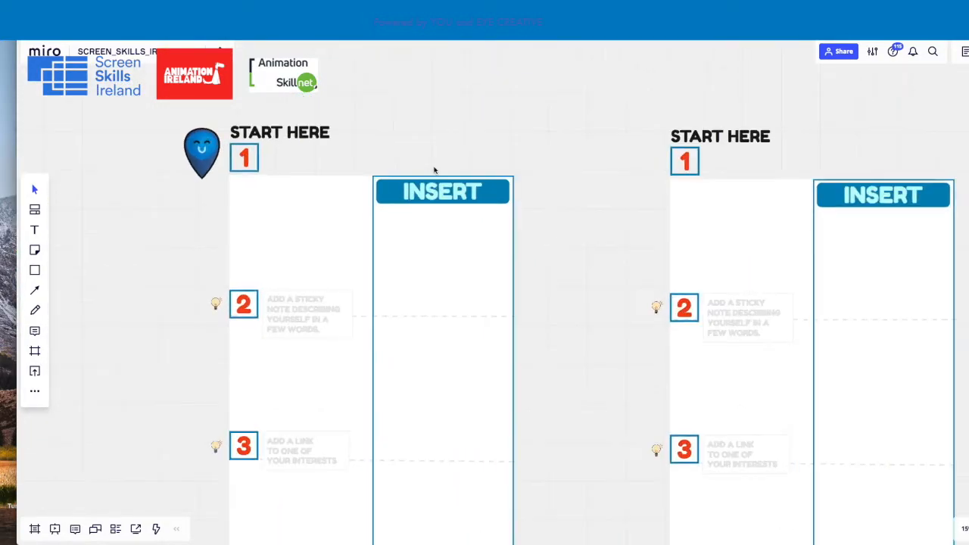
{"action": "scroll", "coordinate": [434, 170], "scroll_direction": "up", "scroll_amount": 2}
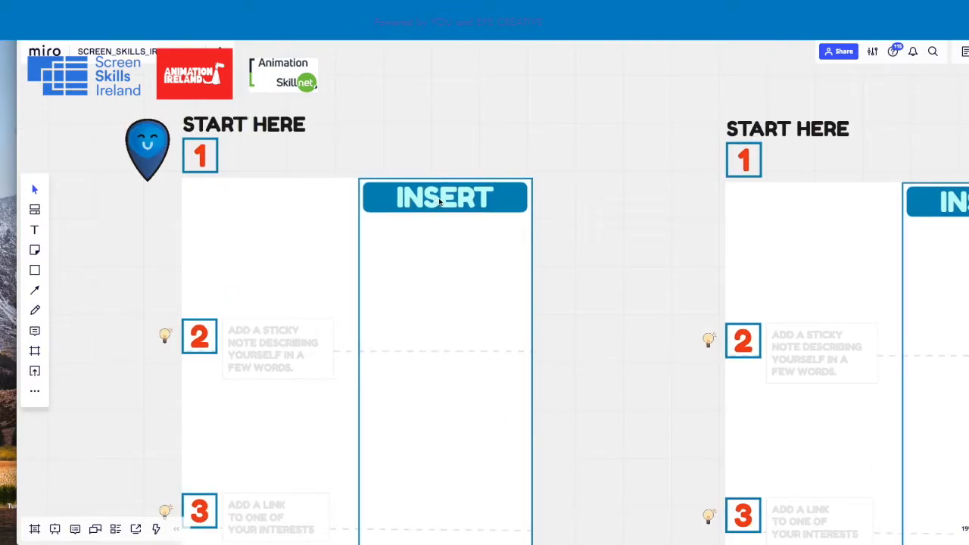
{"action": "left_click", "coordinate": [442, 200]}
{"action": "left_click", "coordinate": [442, 200]}
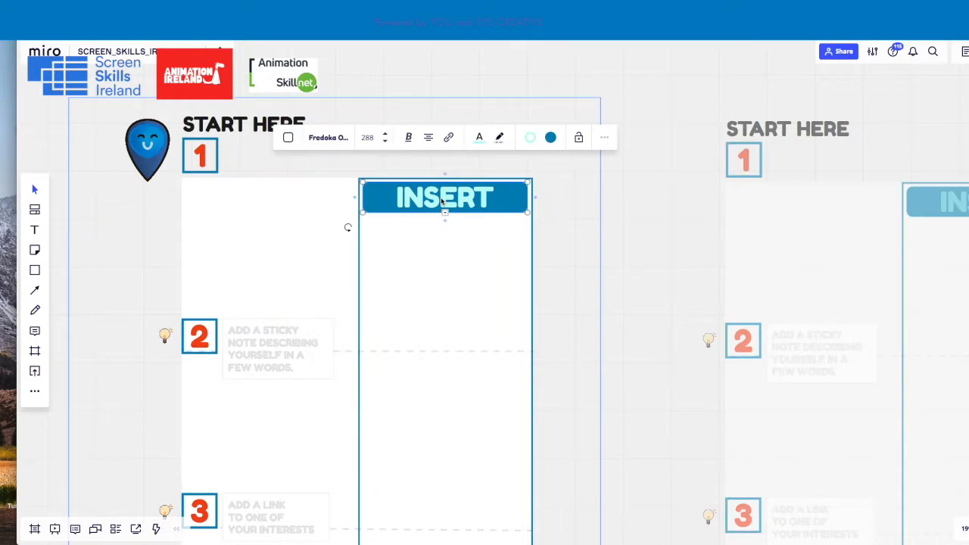
{"action": "double_click", "coordinate": [442, 201]}
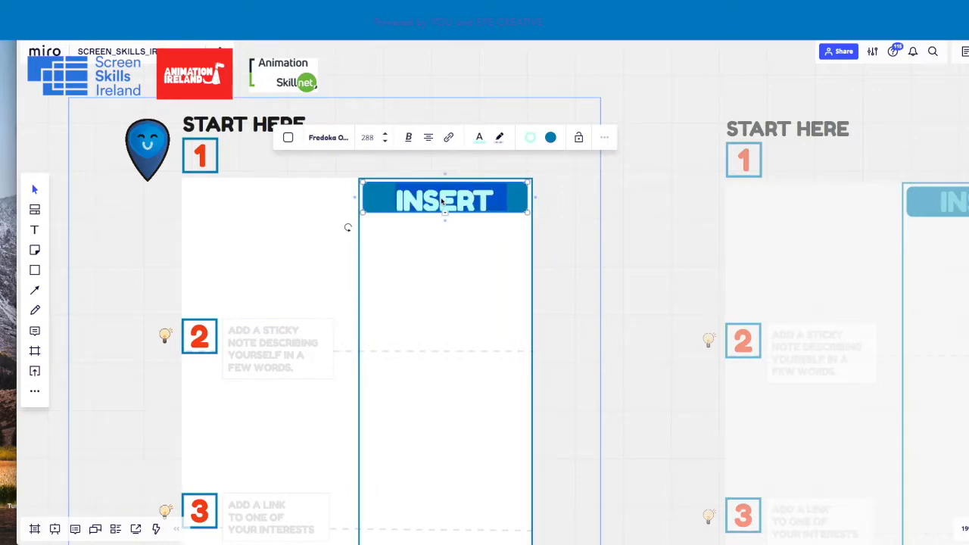
{"action": "type", "text": "HEATH"}
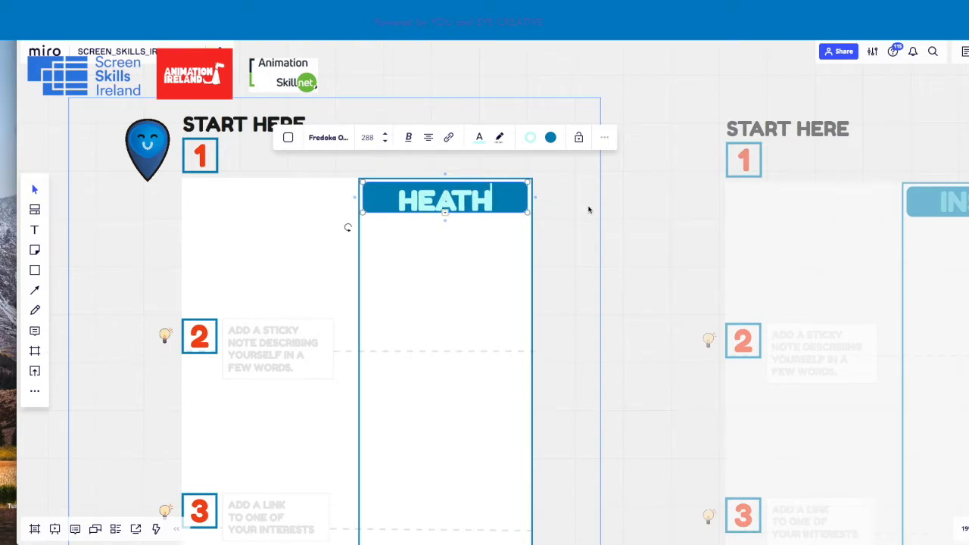
{"action": "left_click", "coordinate": [553, 196]}
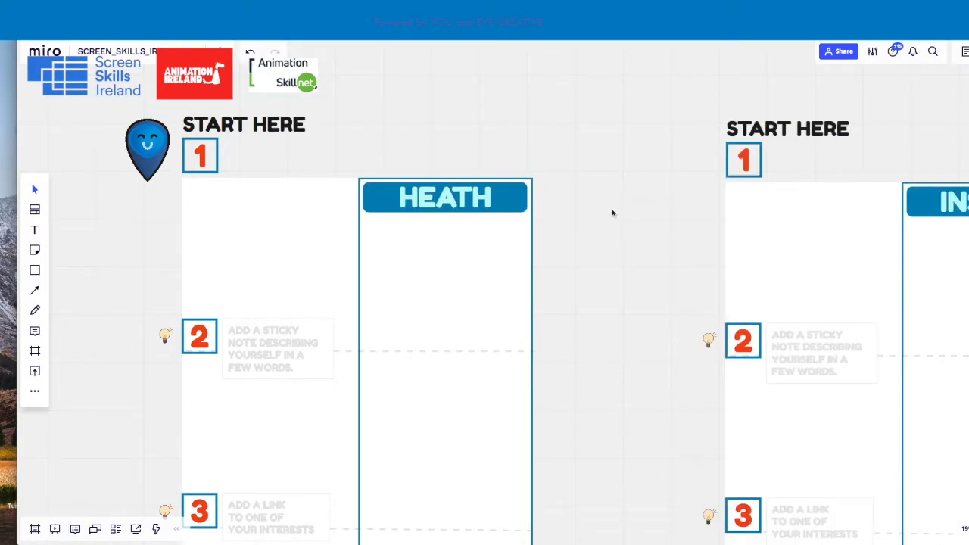
Place a pale yellow sticky note in the first column, above the dashed line of prompt 2
{"action": "scroll", "coordinate": [617, 263], "scroll_direction": "down", "scroll_amount": 2}
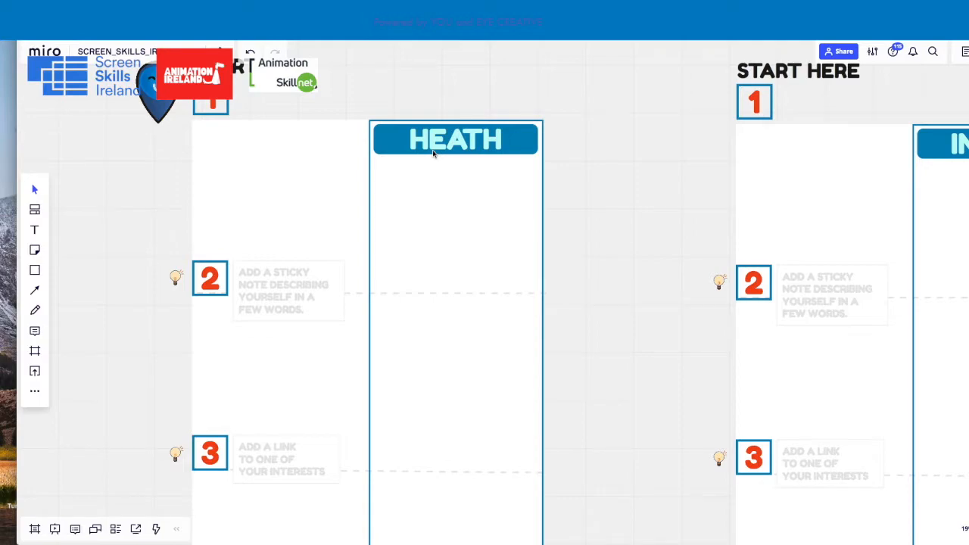
{"action": "left_click_drag", "start_coordinate": [573, 277], "coordinate": [649, 183]}
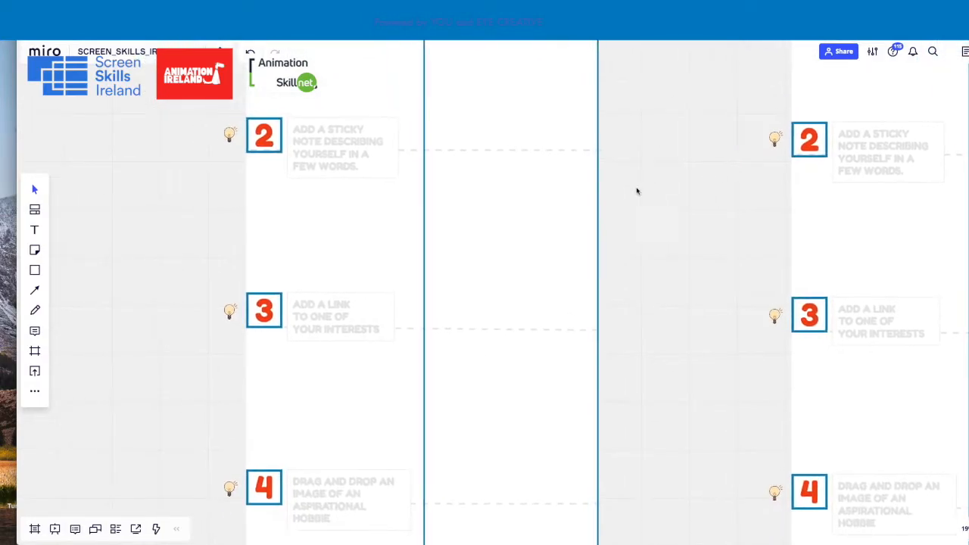
{"action": "scroll", "coordinate": [374, 193], "scroll_direction": "up", "scroll_amount": 1}
{"action": "scroll", "coordinate": [376, 194], "scroll_direction": "up", "scroll_amount": 3}
{"action": "left_click_drag", "start_coordinate": [876, 150], "coordinate": [843, 317]}
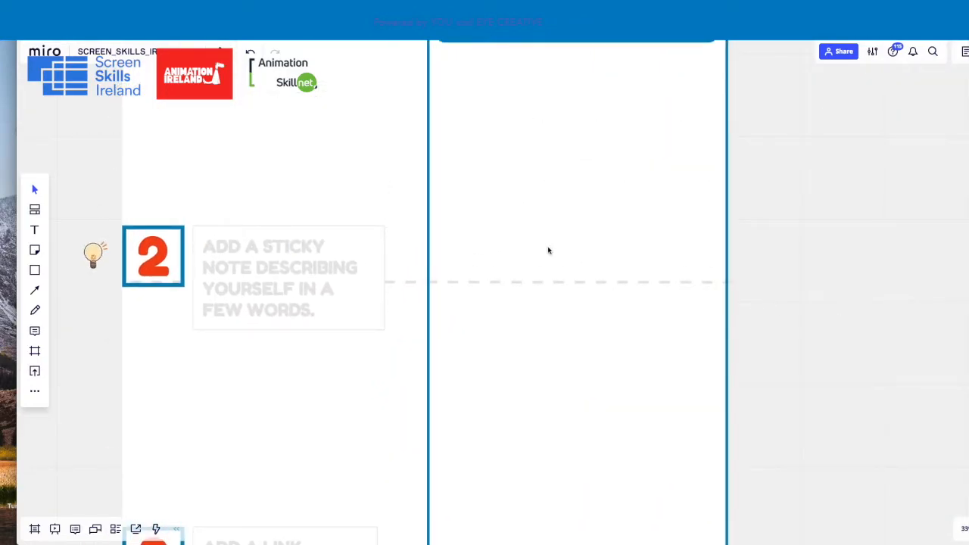
{"action": "scroll", "coordinate": [321, 232], "scroll_direction": "down", "scroll_amount": 2}
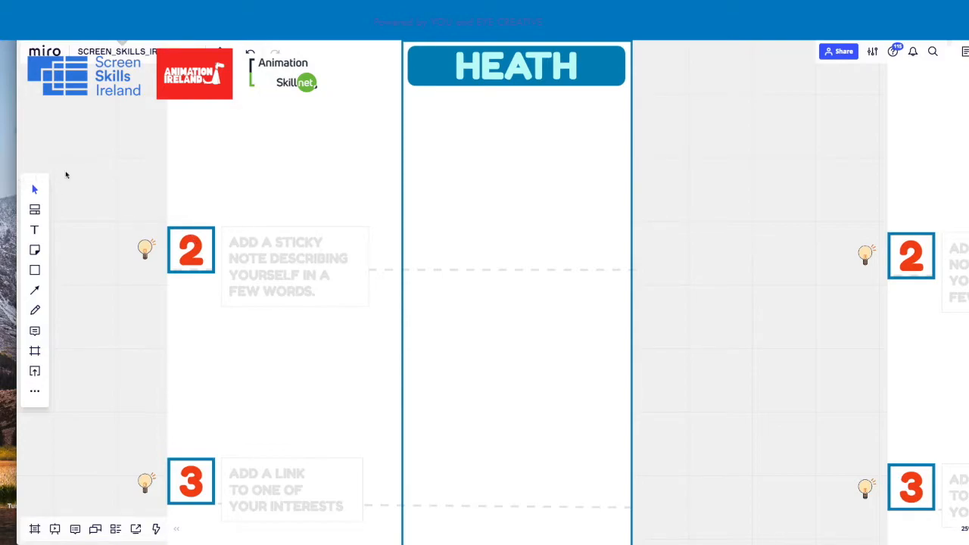
{"action": "left_click", "coordinate": [36, 250]}
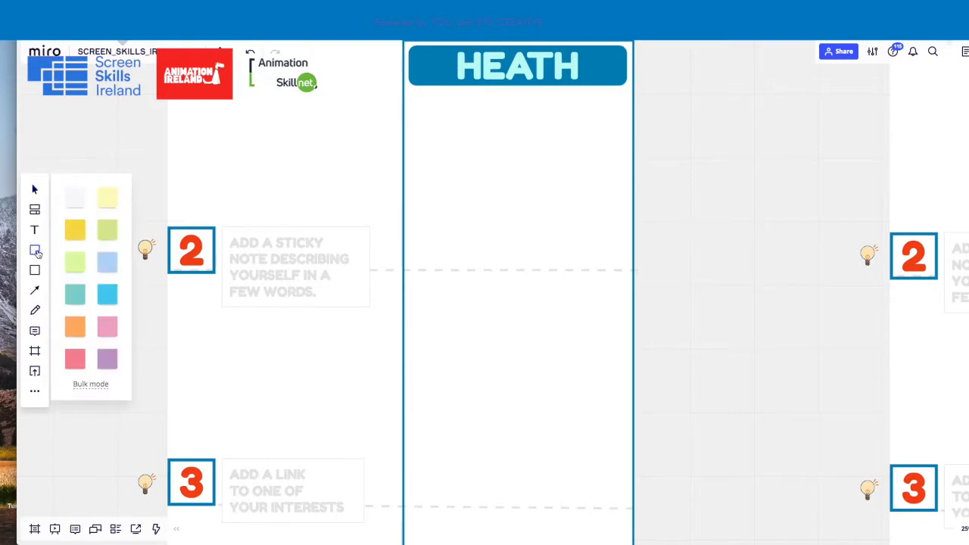
{"action": "left_click", "coordinate": [110, 201]}
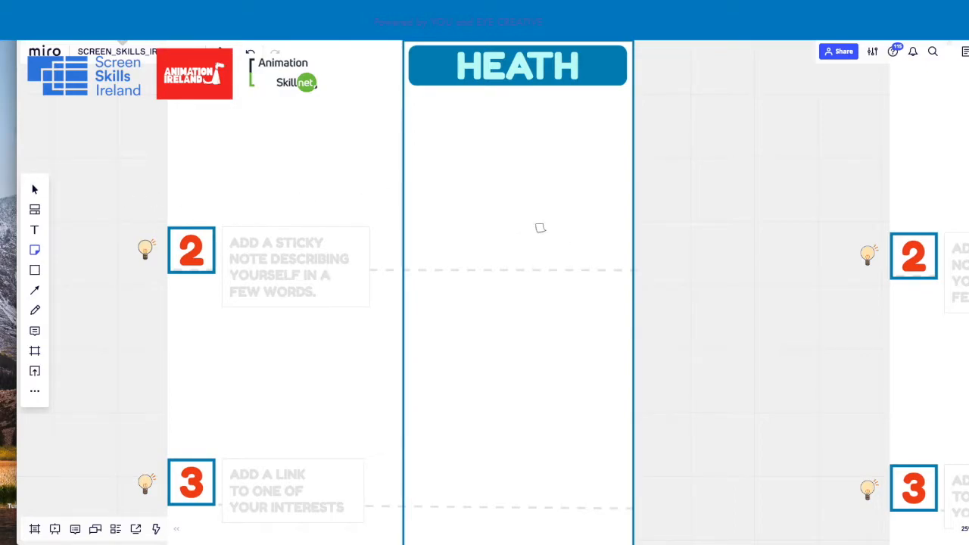
{"action": "left_click", "coordinate": [505, 167]}
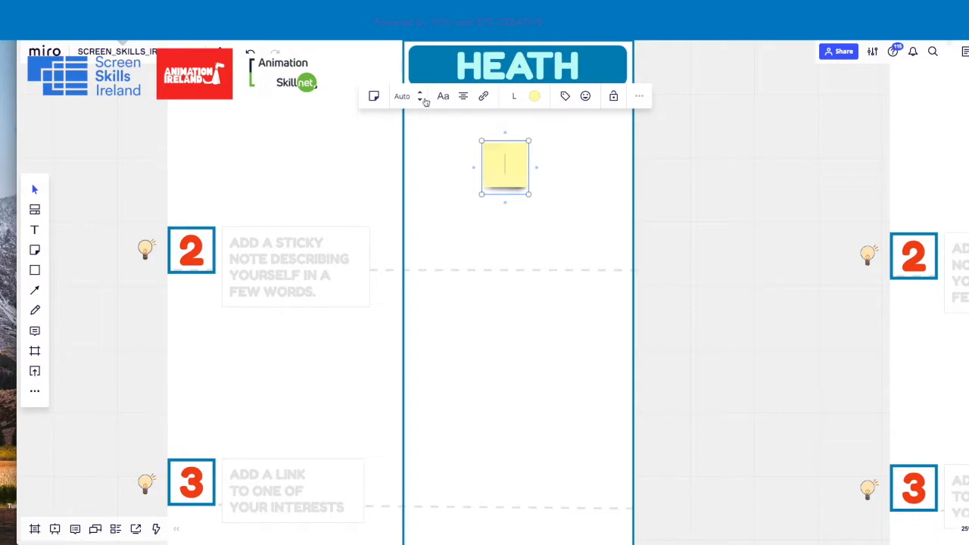
{"action": "left_click", "coordinate": [717, 166]}
{"action": "left_click", "coordinate": [513, 167]}
{"action": "left_click", "coordinate": [751, 182]}
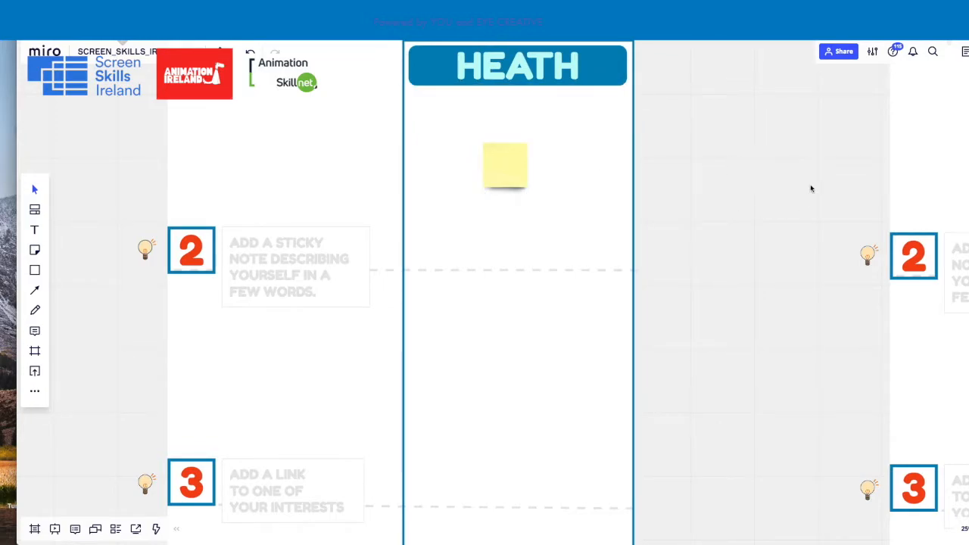
{"action": "left_click", "coordinate": [505, 161]}
{"action": "left_click", "coordinate": [719, 153]}
{"action": "left_click", "coordinate": [148, 250]}
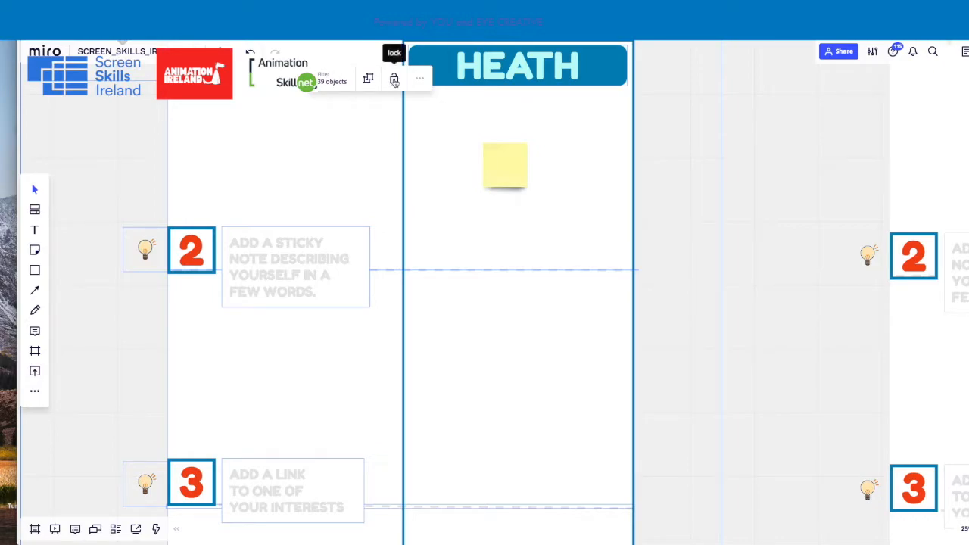
{"action": "left_click", "coordinate": [681, 173]}
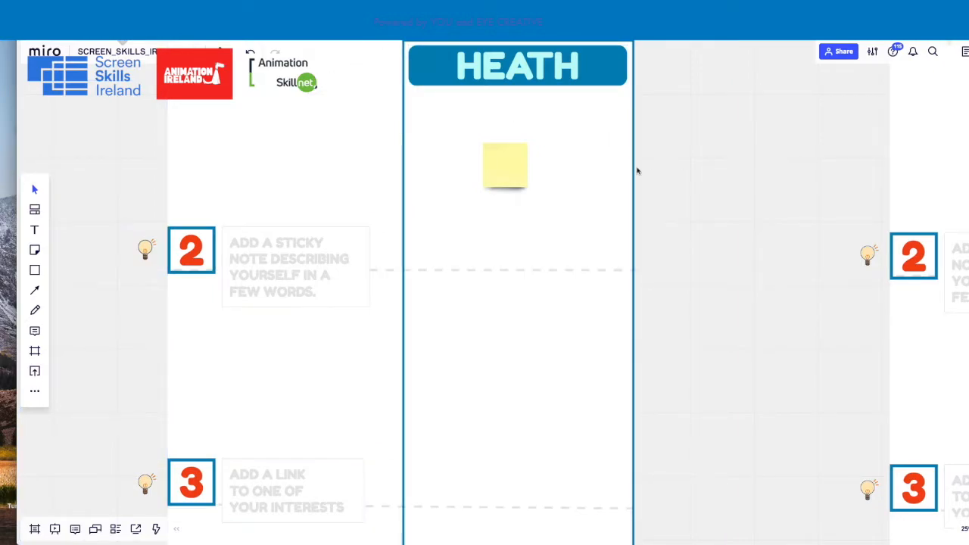
Switch the yellow sticky note to the rectangular note type and enlarge it to suit the prompt 2 area
{"action": "left_click", "coordinate": [505, 175]}
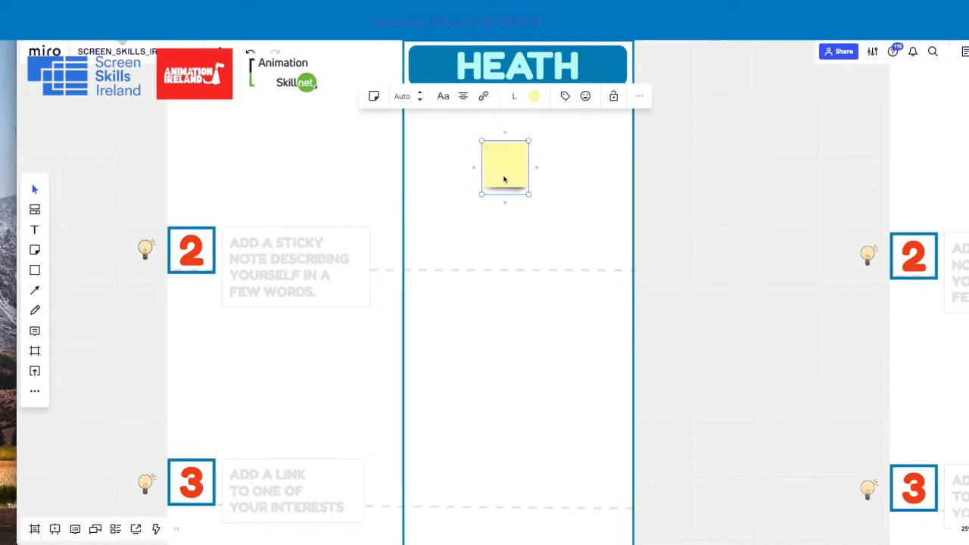
{"action": "left_click", "coordinate": [374, 97]}
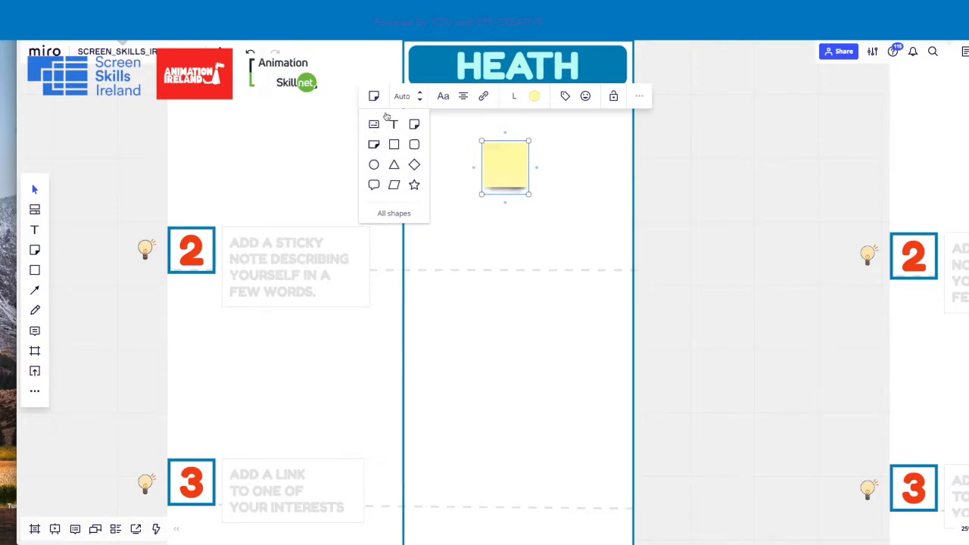
{"action": "left_click", "coordinate": [374, 144]}
{"action": "mouse_move", "coordinate": [505, 162]}
{"action": "left_mouse_down"}
{"action": "mouse_move", "coordinate": [520, 155]}
{"action": "mouse_move", "coordinate": [516, 168]}
{"action": "left_mouse_up"}
{"action": "left_click_drag", "start_coordinate": [553, 194], "coordinate": [543, 173]}
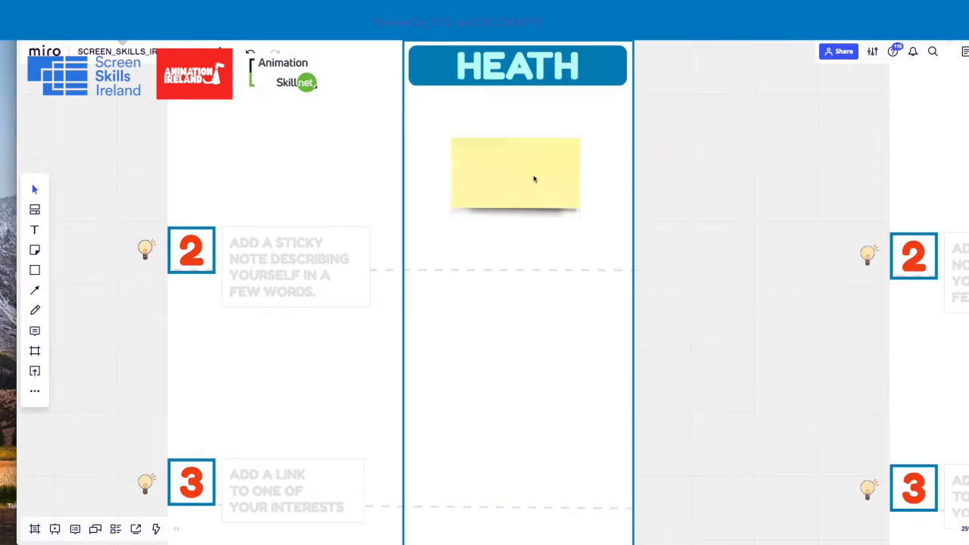
Write on the sticky note a sentence giving the participant's first name, continuing "and I am from New Zealand but I live in Paris"
{"action": "double_click", "coordinate": [514, 172]}
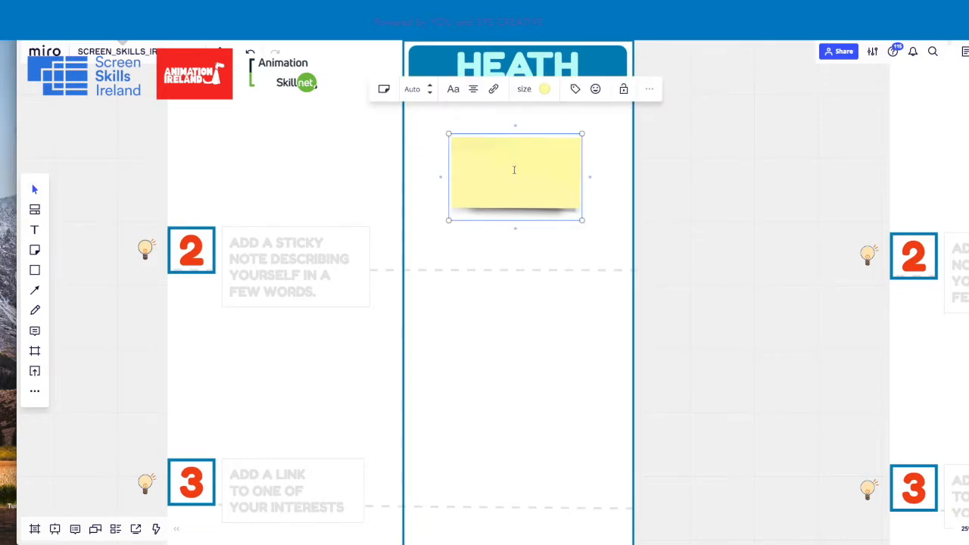
{"action": "type", "text": "My name is "}
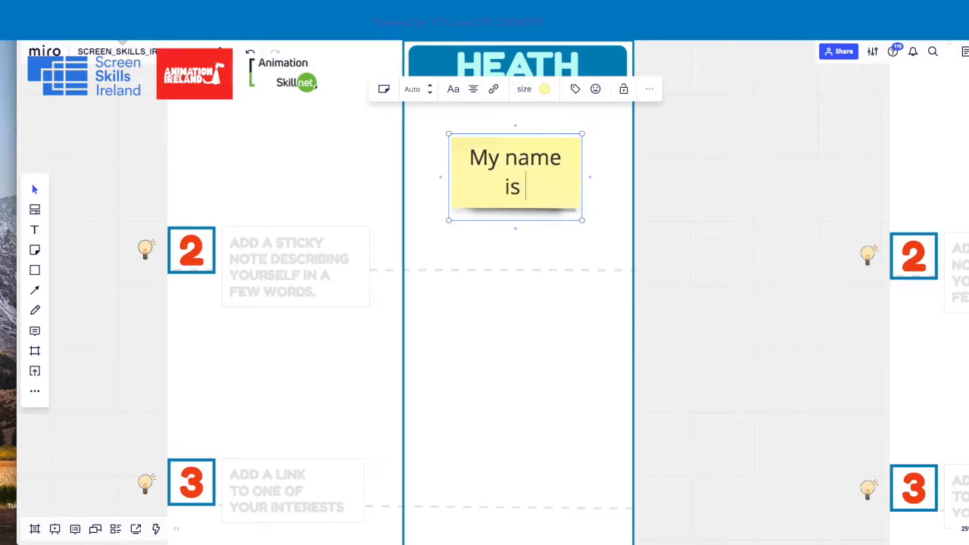
{"action": "type", "text": "Heath and"}
{"action": "type", "text": "I"}
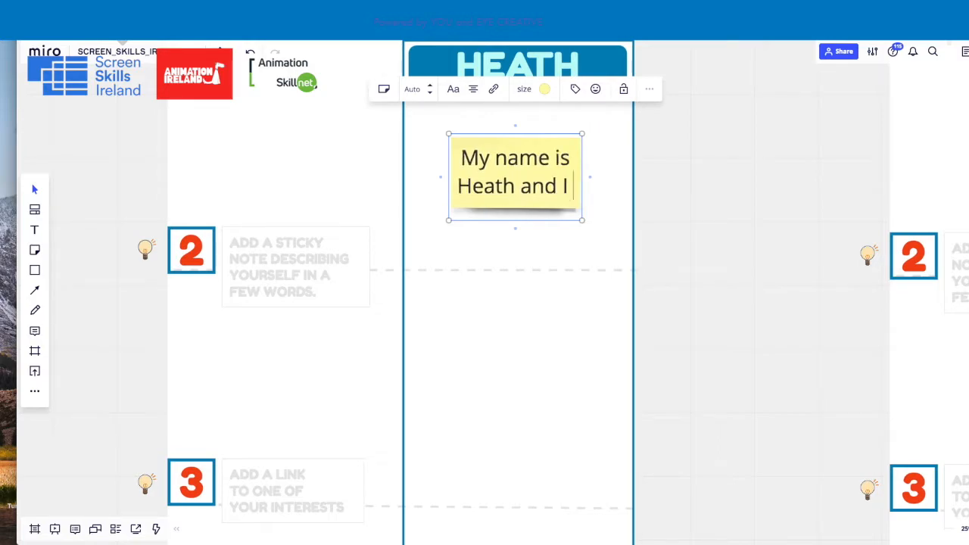
{"action": "type", "text": " am from Ne"}
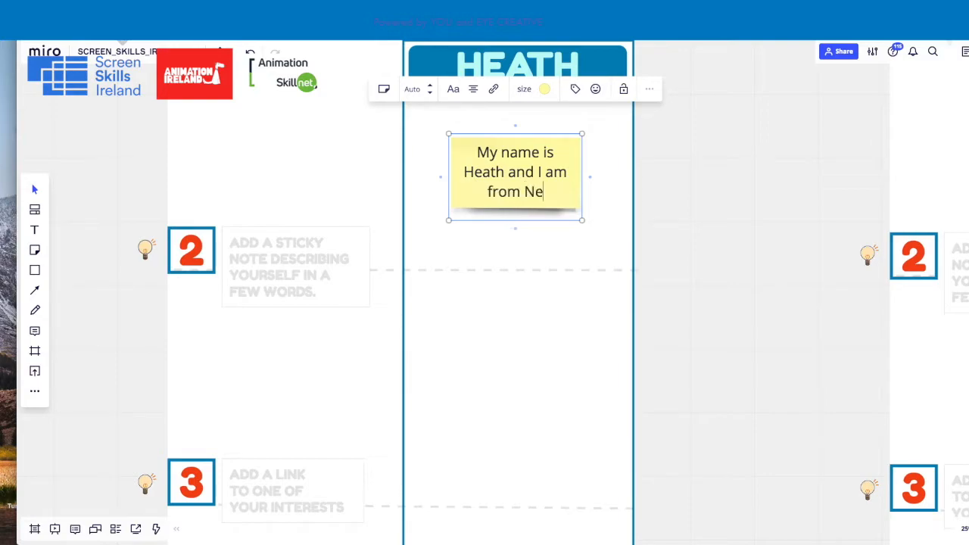
{"action": "type", "text": "aw"}
{"action": "key", "text": "BackSpace"}
{"action": "key", "text": "BackSpace"}
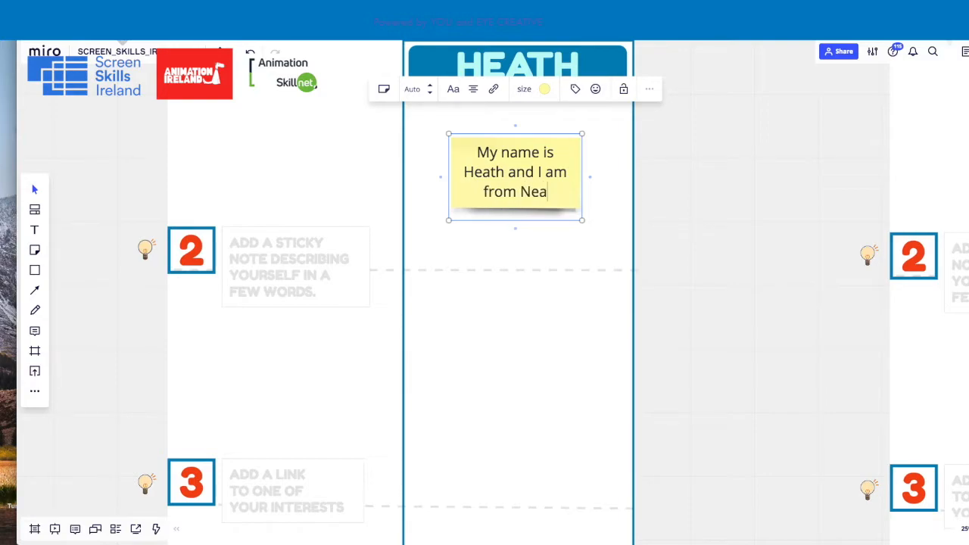
{"action": "type", "text": "w Zeal"}
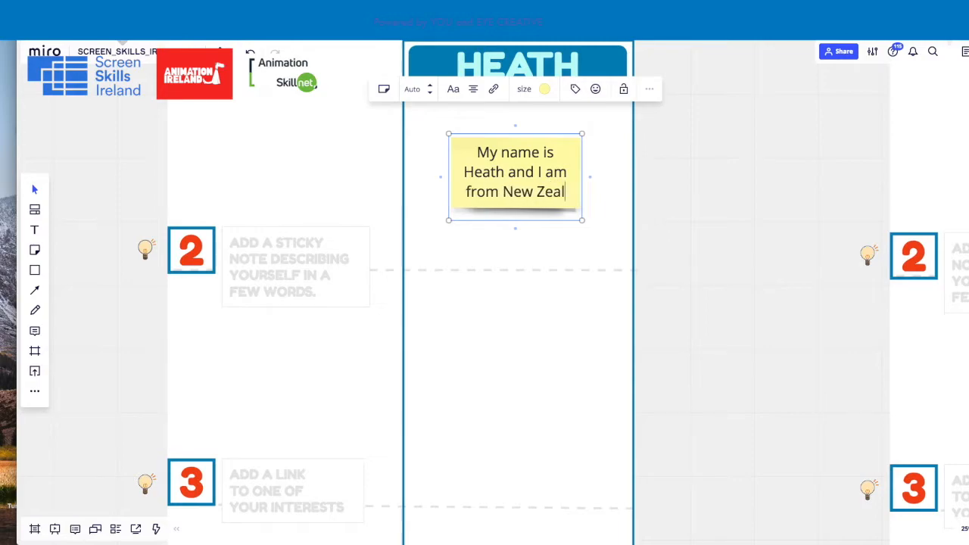
{"action": "type", "text": "and but I live in Paris"}
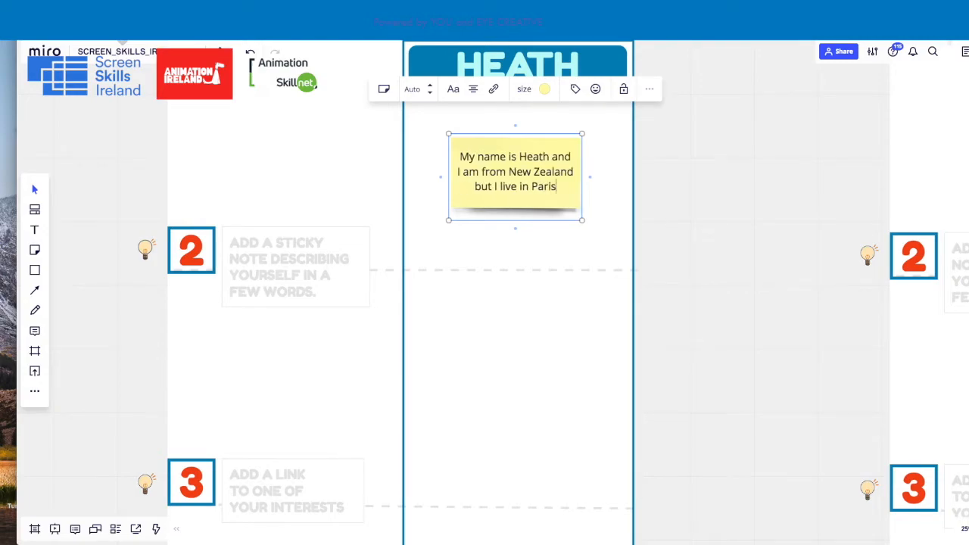
{"action": "left_click_drag", "start_coordinate": [688, 159], "coordinate": [686, 158]}
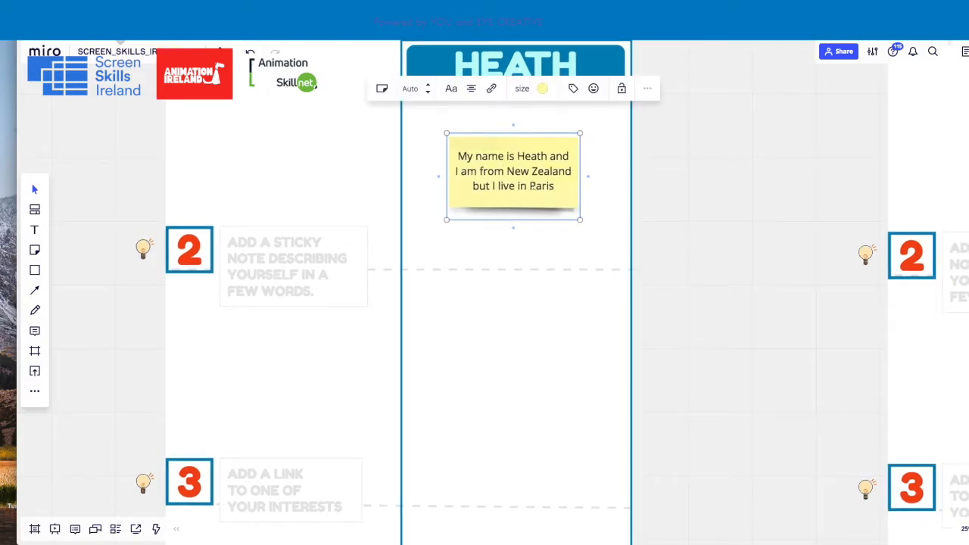
{"action": "left_click", "coordinate": [691, 188]}
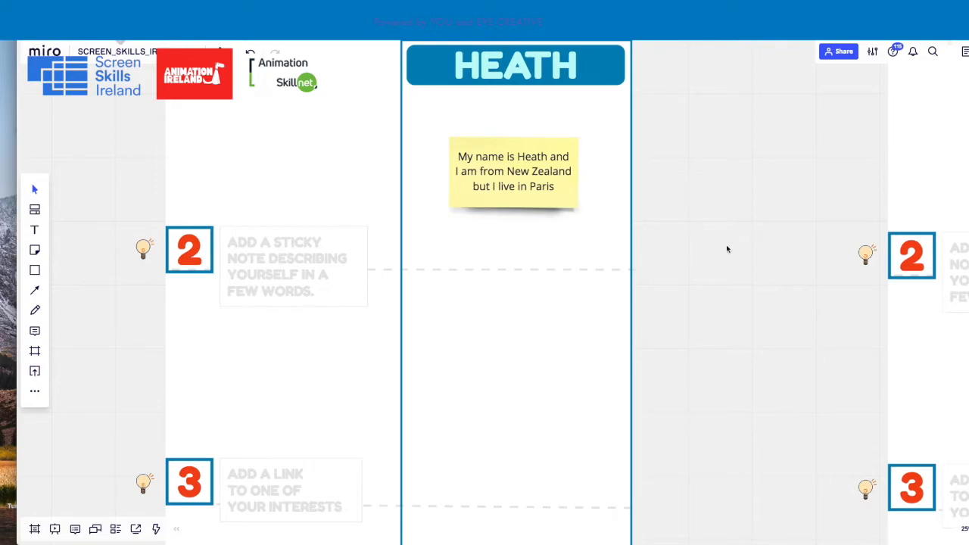
Add the Destination Surf YouTube video link from the browser to the first column, above prompt 3's dashed line
{"action": "scroll", "coordinate": [537, 190], "scroll_direction": "down", "scroll_amount": 5}
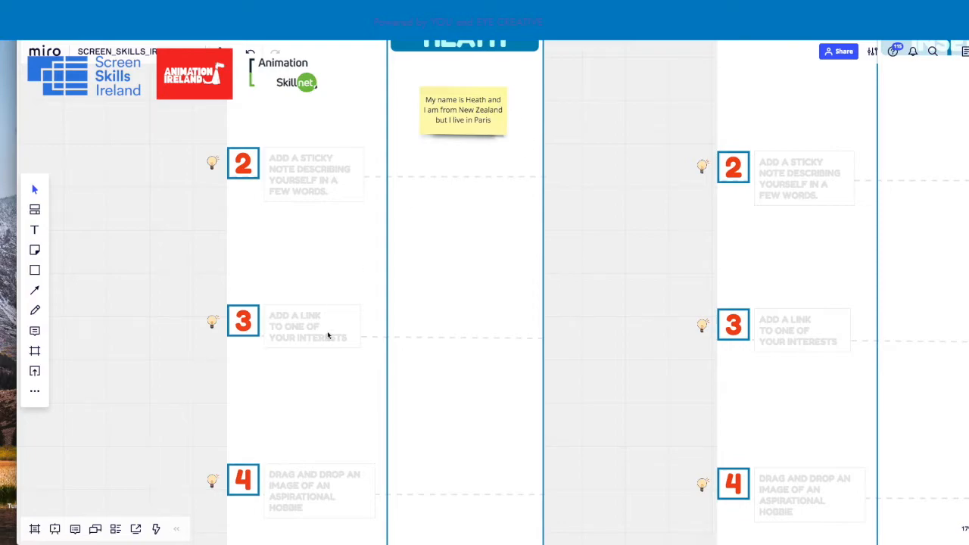
{"action": "mouse_move", "coordinate": [357, 12]}
{"action": "left_mouse_down"}
{"action": "mouse_move", "coordinate": [357, 202]}
{"action": "mouse_move", "coordinate": [356, 23]}
{"action": "left_mouse_up"}
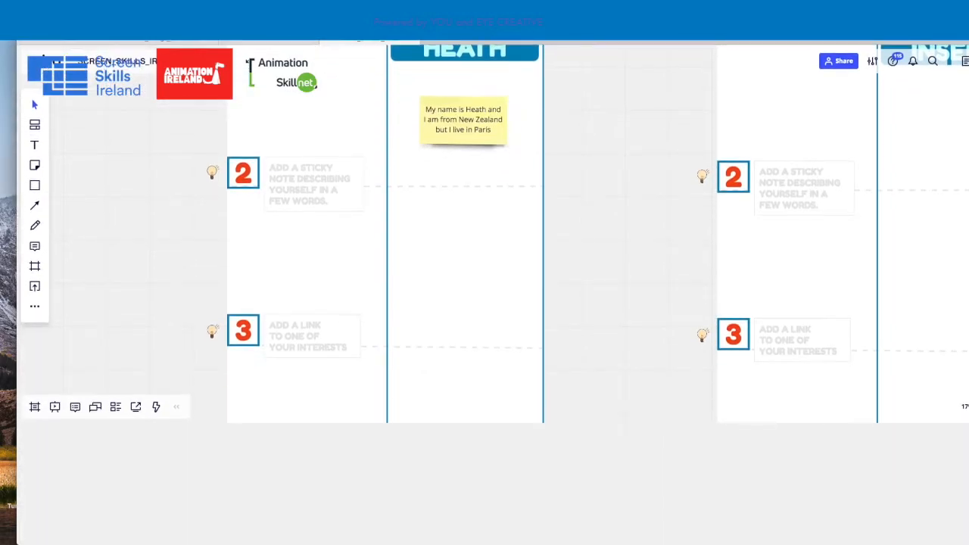
{"action": "scroll", "coordinate": [536, 310], "scroll_direction": "down", "scroll_amount": 3}
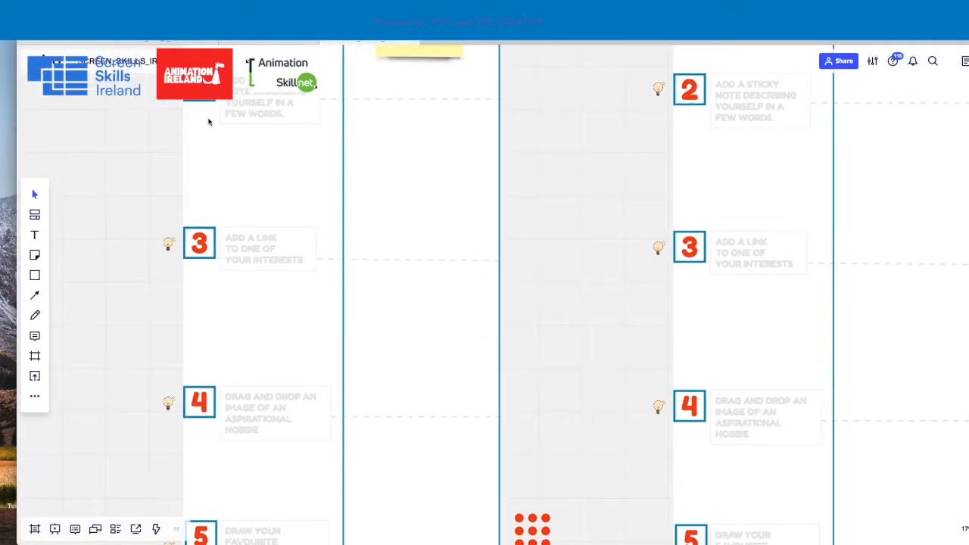
{"action": "scroll", "coordinate": [420, 184], "scroll_direction": "down", "scroll_amount": 1}
{"action": "scroll", "coordinate": [277, 222], "scroll_direction": "up", "scroll_amount": 5}
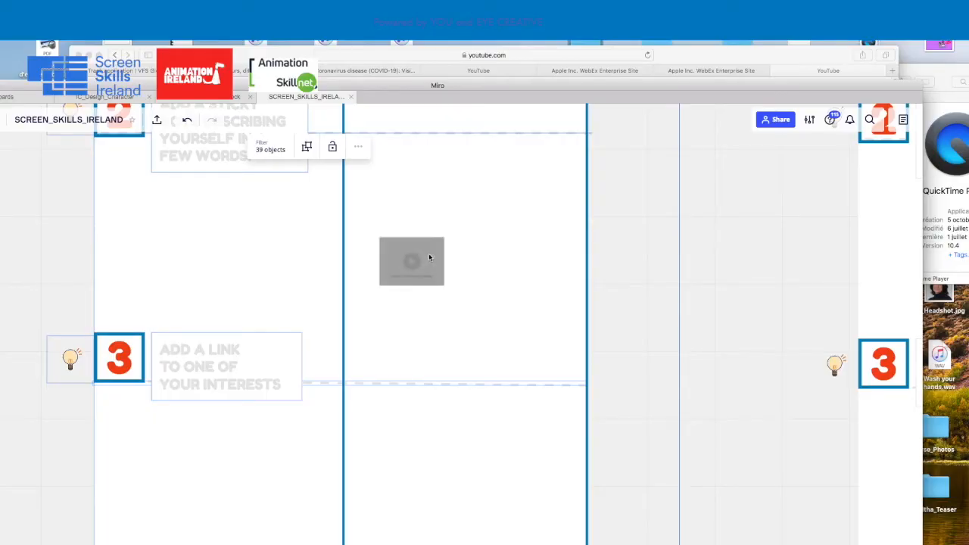
{"action": "left_click", "coordinate": [717, 232]}
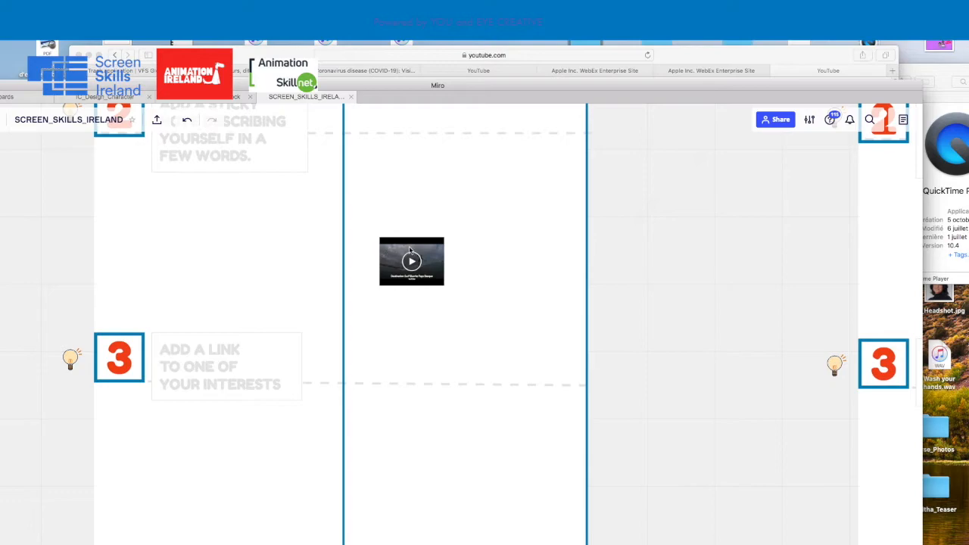
Enlarge the embedded video thumbnail and center it in the first column's prompt 3 area
{"action": "left_click", "coordinate": [427, 279]}
{"action": "left_click_drag", "start_coordinate": [443, 286], "coordinate": [534, 353]}
{"action": "left_click_drag", "start_coordinate": [509, 292], "coordinate": [511, 250]}
{"action": "left_click", "coordinate": [561, 268]}
Rearrange the windows to uncover the desktop and import IMG_8413.jpg from it onto the board near prompt 4
{"action": "scroll", "coordinate": [560, 268], "scroll_direction": "down", "scroll_amount": 5}
{"action": "mouse_move", "coordinate": [628, 279]}
{"action": "left_mouse_down"}
{"action": "mouse_move", "coordinate": [624, 396]}
{"action": "mouse_move", "coordinate": [610, 214]}
{"action": "left_mouse_up"}
{"action": "left_click_drag", "start_coordinate": [616, 299], "coordinate": [601, 253]}
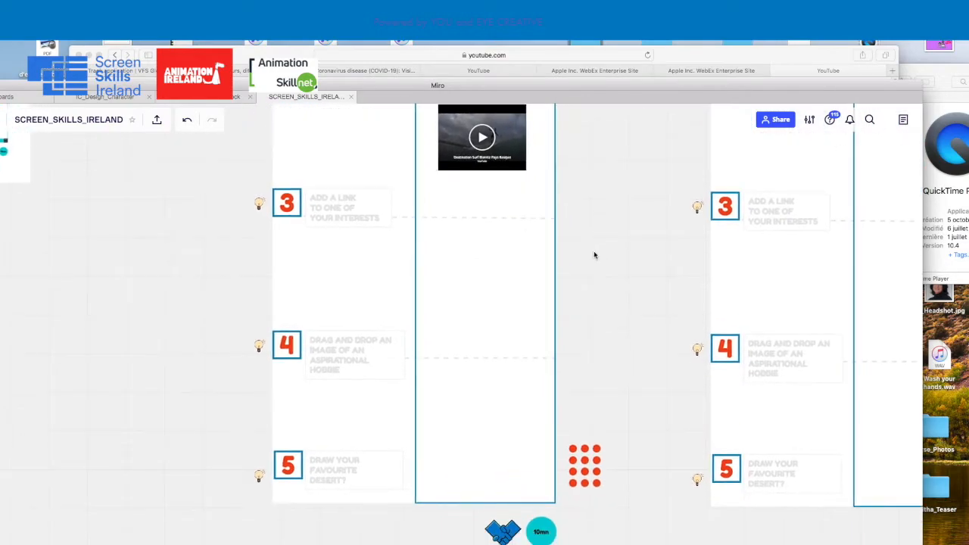
{"action": "scroll", "coordinate": [520, 226], "scroll_direction": "down", "scroll_amount": 2}
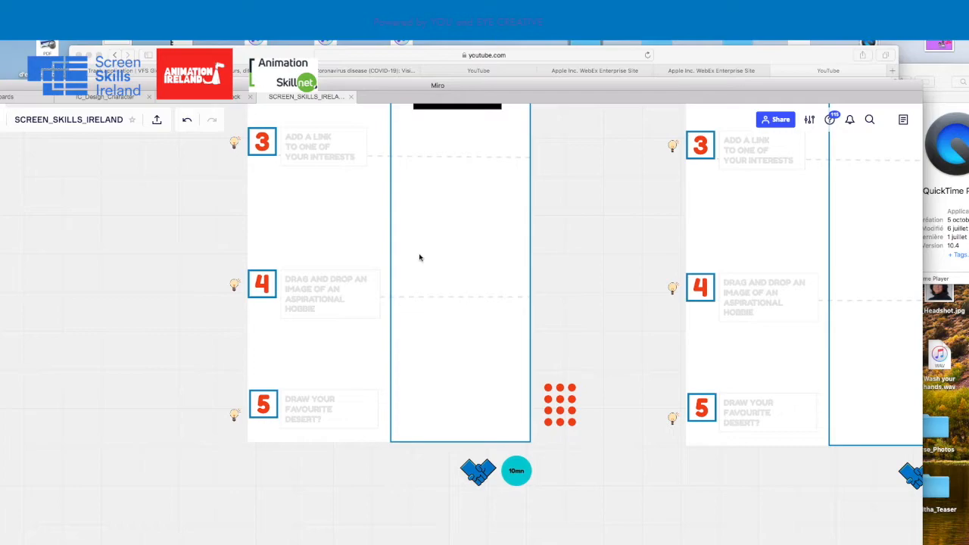
{"action": "scroll", "coordinate": [345, 268], "scroll_direction": "up", "scroll_amount": 5}
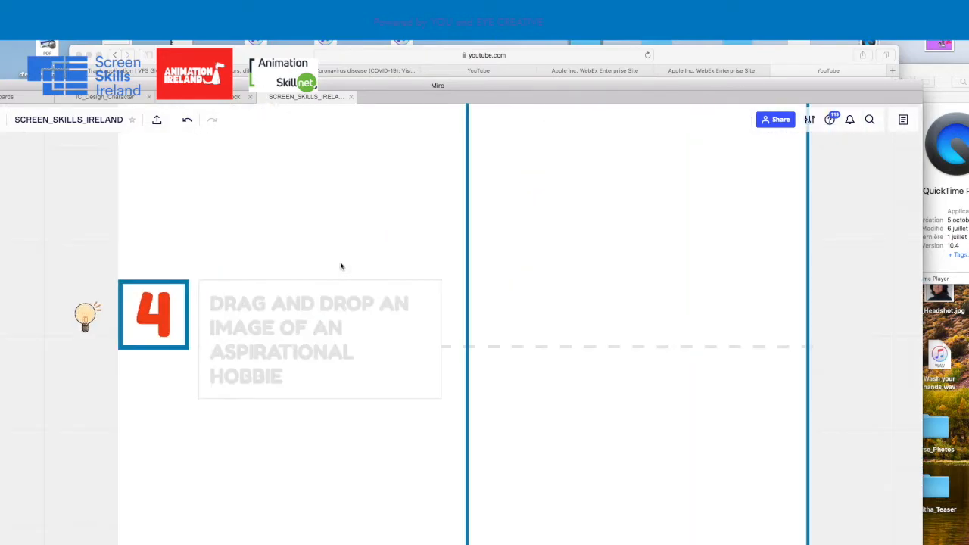
{"action": "scroll", "coordinate": [61, 239], "scroll_direction": "down", "scroll_amount": 2}
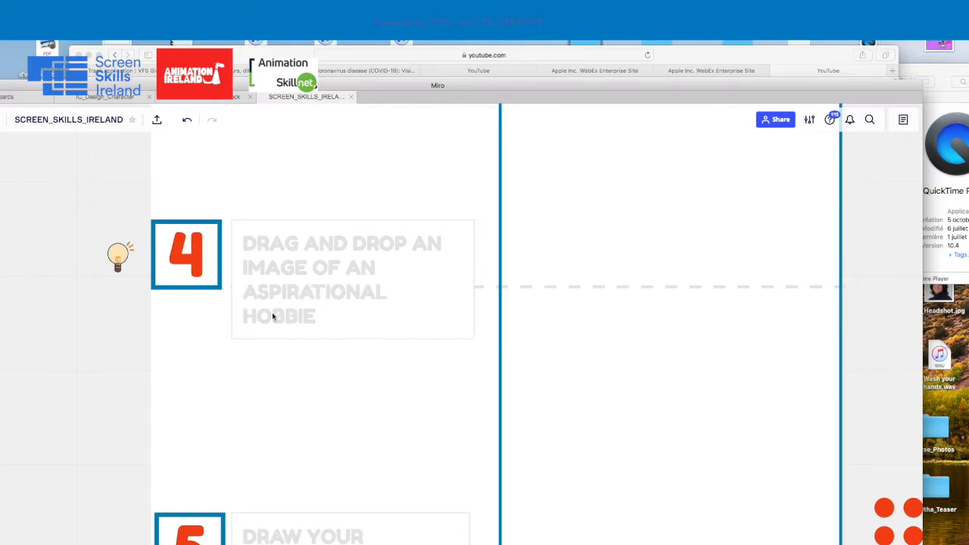
{"action": "left_click_drag", "start_coordinate": [225, 86], "coordinate": [424, 17]}
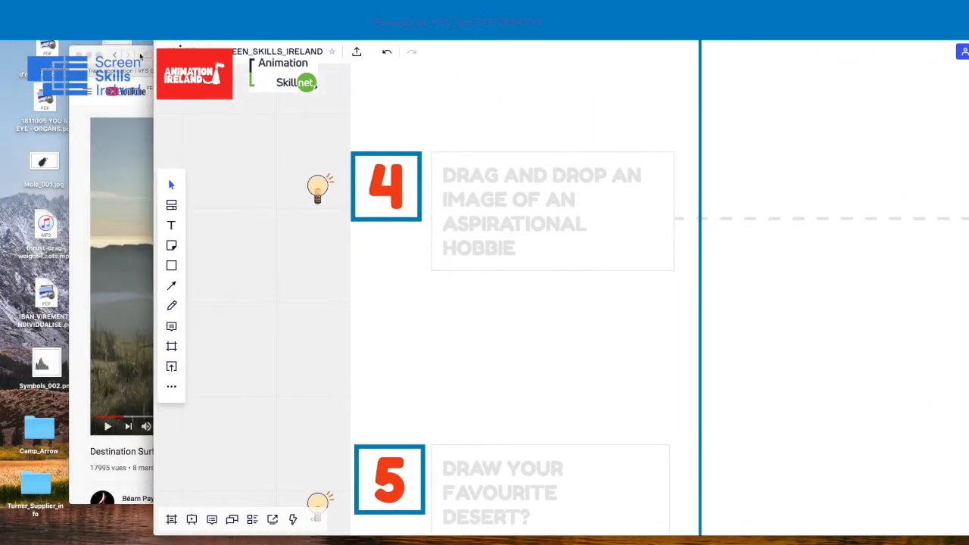
{"action": "left_click", "coordinate": [87, 122]}
{"action": "left_click_drag", "start_coordinate": [197, 50], "coordinate": [200, 309]}
{"action": "left_click_drag", "start_coordinate": [154, 48], "coordinate": [302, 48]}
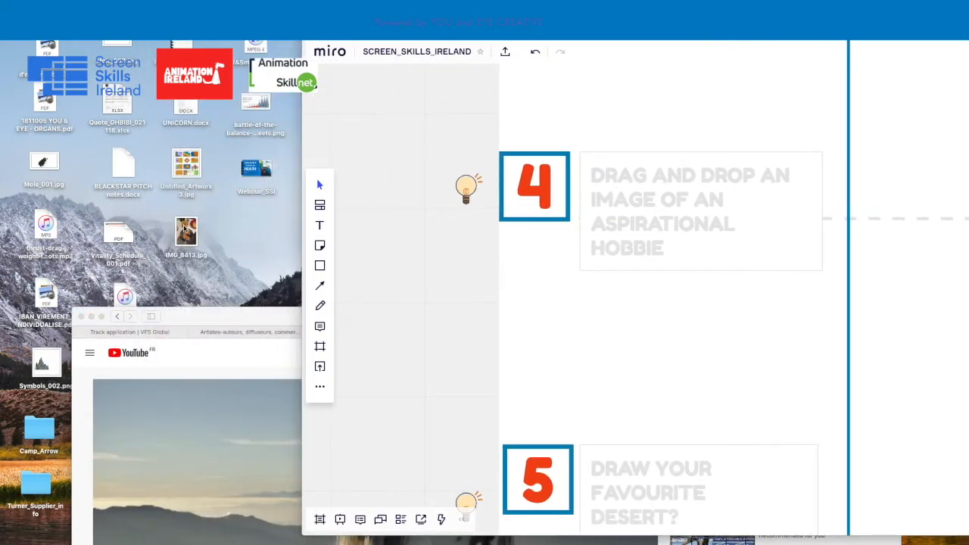
{"action": "left_click_drag", "start_coordinate": [185, 229], "coordinate": [661, 244]}
{"action": "left_click_drag", "start_coordinate": [817, 32], "coordinate": [509, 32]}
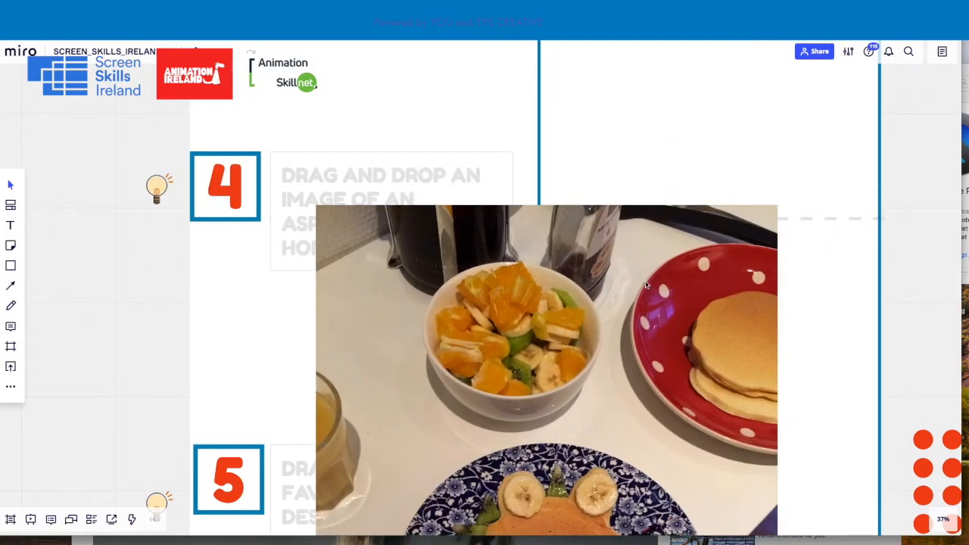
Shrink the imported breakfast photo to fit inside the first column beside prompt 4
{"action": "left_click", "coordinate": [777, 209]}
{"action": "left_click_drag", "start_coordinate": [776, 209], "coordinate": [837, 150]}
{"action": "scroll", "coordinate": [645, 172], "scroll_direction": "down", "scroll_amount": 5}
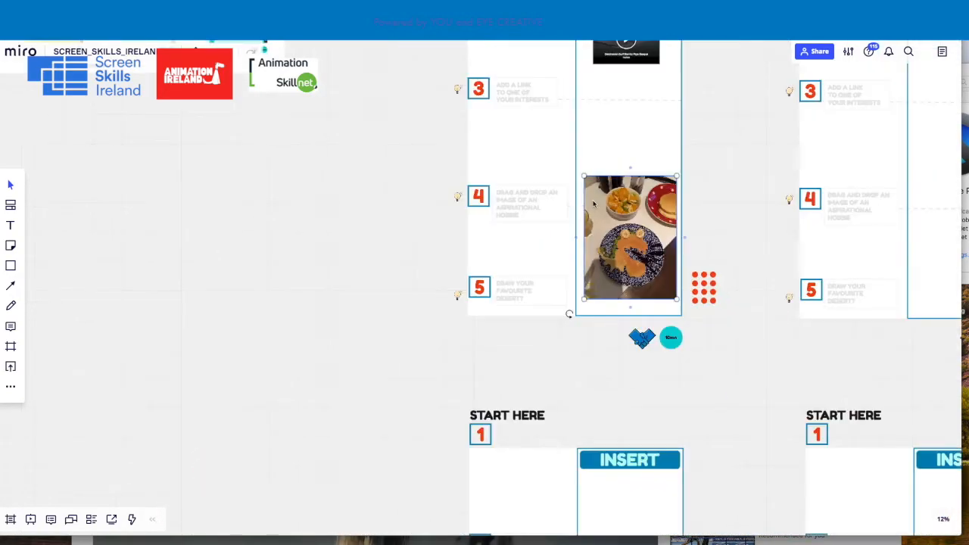
Shrink the breakfast photo further and center it in the first column above prompt 4's dashed line
{"action": "left_click_drag", "start_coordinate": [652, 202], "coordinate": [619, 137]}
{"action": "left_click_drag", "start_coordinate": [597, 174], "coordinate": [624, 157]}
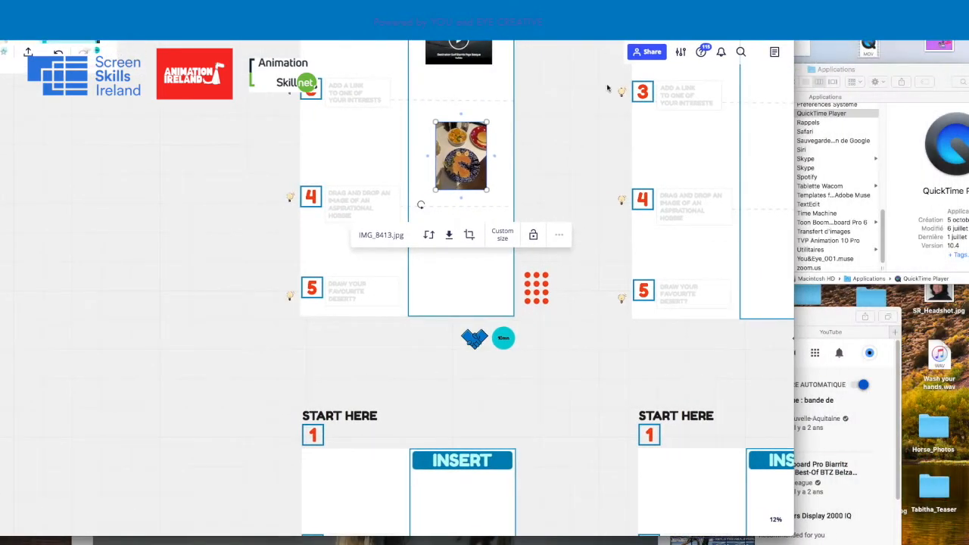
{"action": "left_click", "coordinate": [556, 111]}
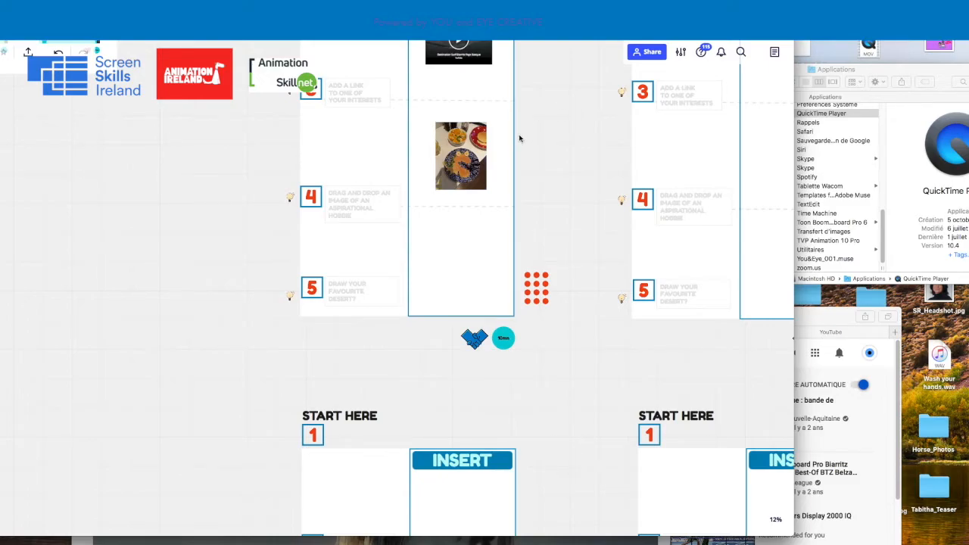
Examine the first column around the placed photo and the empty prompt 5 area beneath it
{"action": "scroll", "coordinate": [507, 147], "scroll_direction": "down", "scroll_amount": 2}
{"action": "left_click_drag", "start_coordinate": [546, 118], "coordinate": [468, 187]}
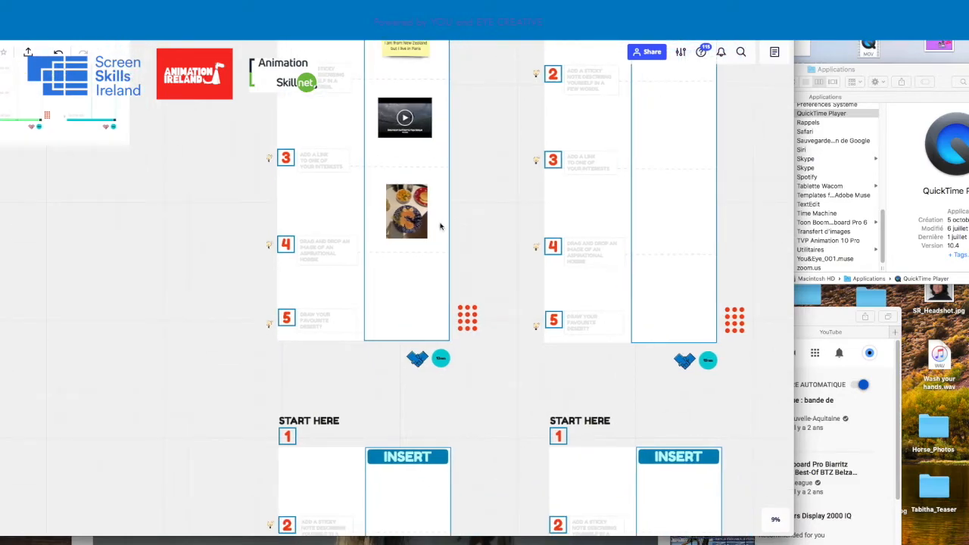
{"action": "scroll", "coordinate": [407, 222], "scroll_direction": "up", "scroll_amount": 3}
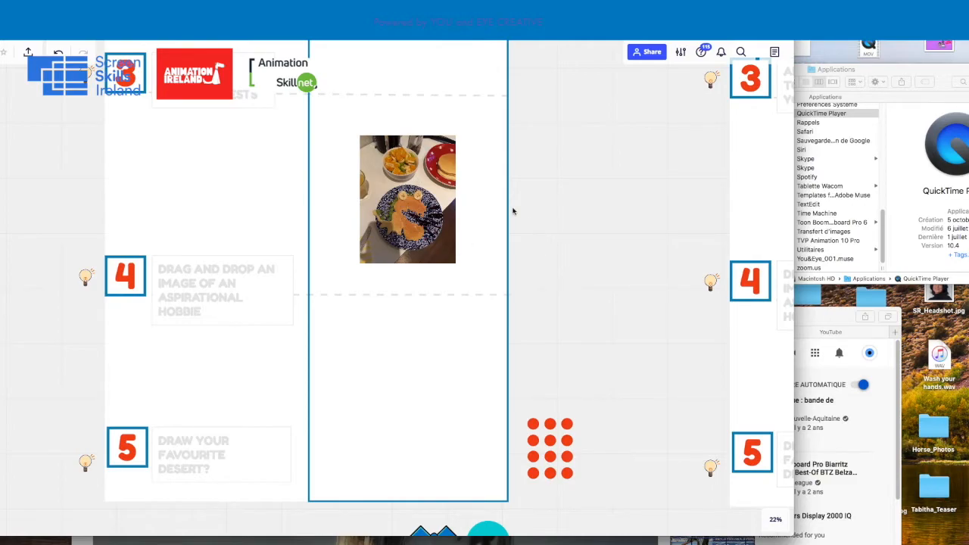
{"action": "scroll", "coordinate": [512, 211], "scroll_direction": "up", "scroll_amount": 2}
{"action": "left_click_drag", "start_coordinate": [608, 167], "coordinate": [653, 174]}
{"action": "scroll", "coordinate": [554, 201], "scroll_direction": "down", "scroll_amount": 4}
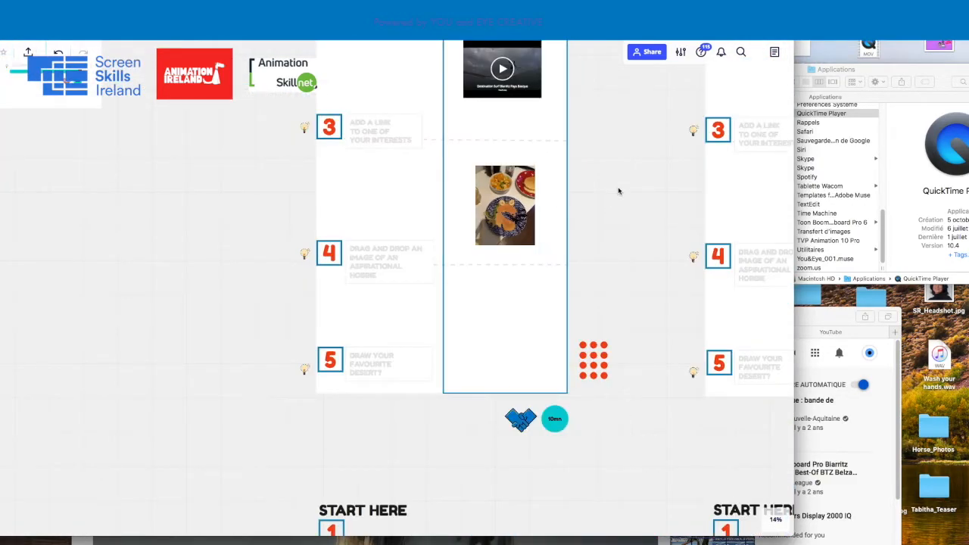
{"action": "scroll", "coordinate": [502, 236], "scroll_direction": "down", "scroll_amount": 2}
{"action": "scroll", "coordinate": [503, 237], "scroll_direction": "right", "scroll_amount": 2}
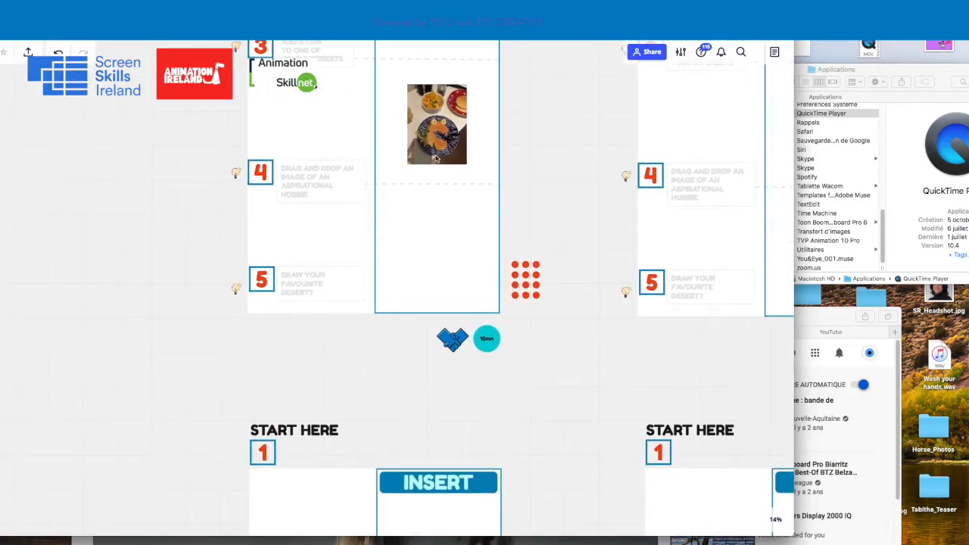
{"action": "scroll", "coordinate": [435, 158], "scroll_direction": "up", "scroll_amount": 1}
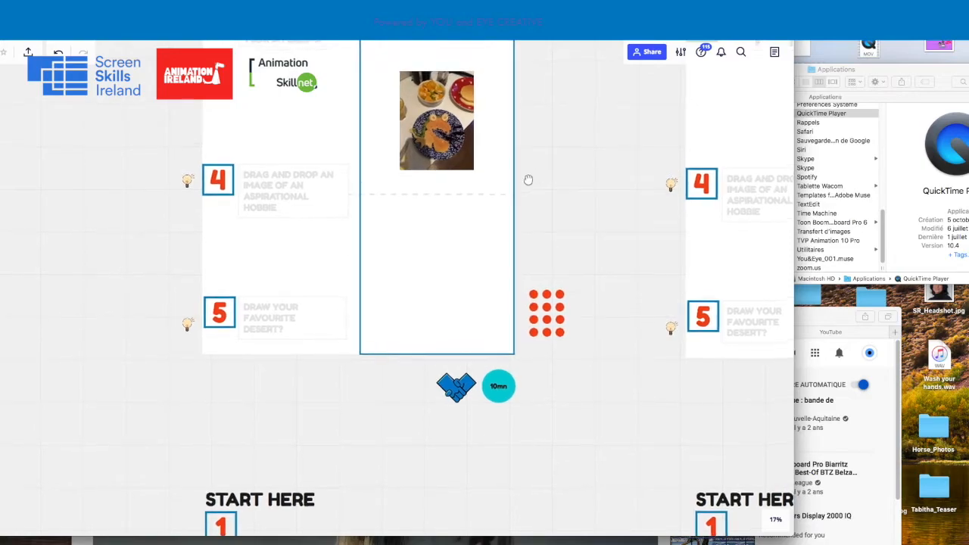
{"action": "scroll", "coordinate": [532, 177], "scroll_direction": "up", "scroll_amount": 1}
{"action": "scroll", "coordinate": [532, 177], "scroll_direction": "right", "scroll_amount": 1}
{"action": "scroll", "coordinate": [514, 194], "scroll_direction": "down", "scroll_amount": 2}
{"action": "scroll", "coordinate": [566, 411], "scroll_direction": "down", "scroll_amount": 2}
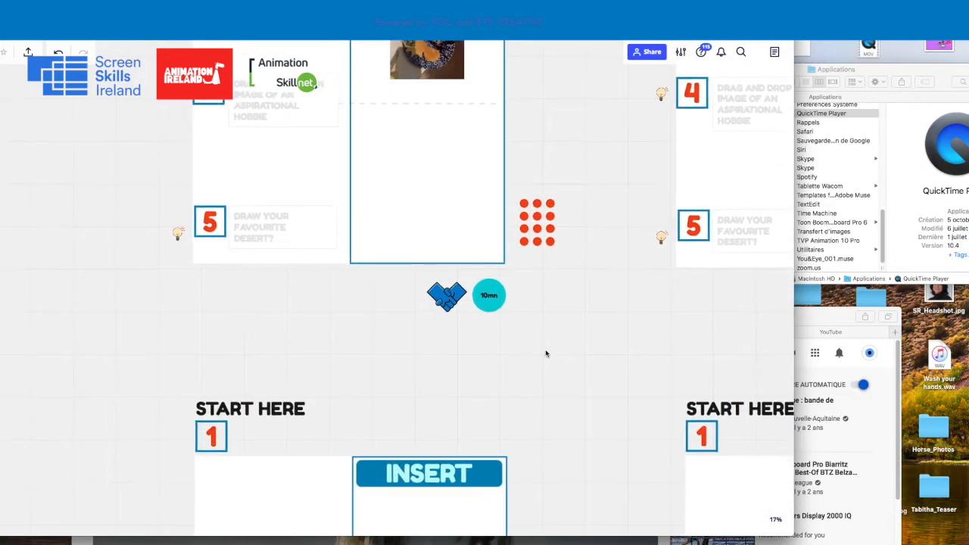
Move the board window to uncover its toolbar and draw an amber stack of pancakes on a plate beside prompt 5 with the pen
{"action": "left_click_drag", "start_coordinate": [267, 304], "coordinate": [239, 380]}
{"action": "left_click_drag", "start_coordinate": [236, 27], "coordinate": [420, 26]}
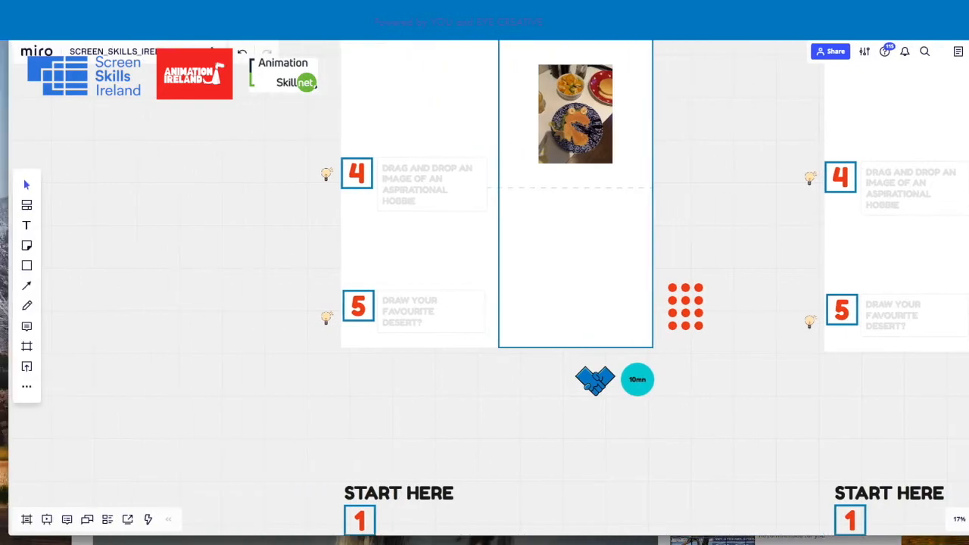
{"action": "left_click", "coordinate": [28, 306]}
{"action": "left_click_drag", "start_coordinate": [58, 250], "coordinate": [97, 256]}
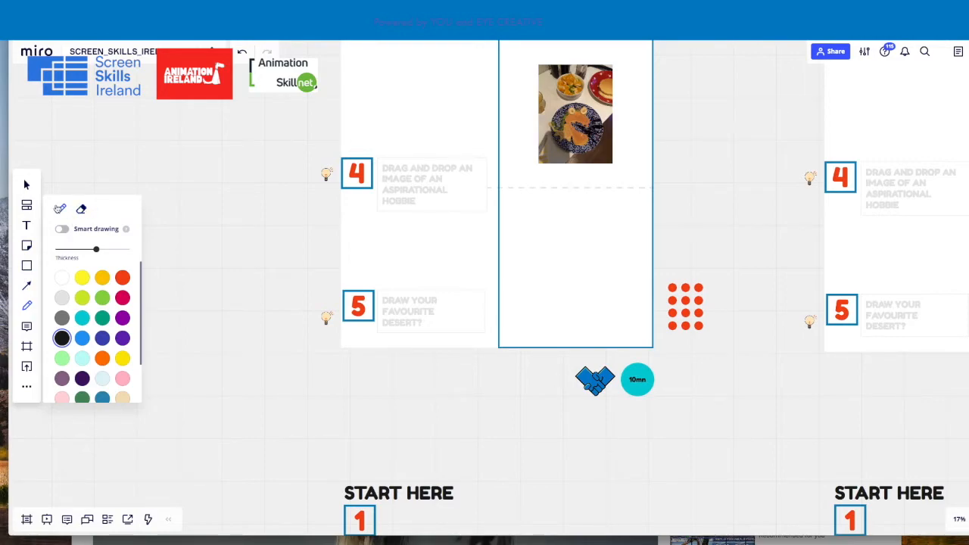
{"action": "mouse_move", "coordinate": [97, 249]}
{"action": "left_mouse_down"}
{"action": "mouse_move", "coordinate": [67, 253]}
{"action": "mouse_move", "coordinate": [116, 252]}
{"action": "mouse_move", "coordinate": [81, 251]}
{"action": "mouse_move", "coordinate": [101, 250]}
{"action": "left_mouse_up"}
{"action": "left_click", "coordinate": [103, 279]}
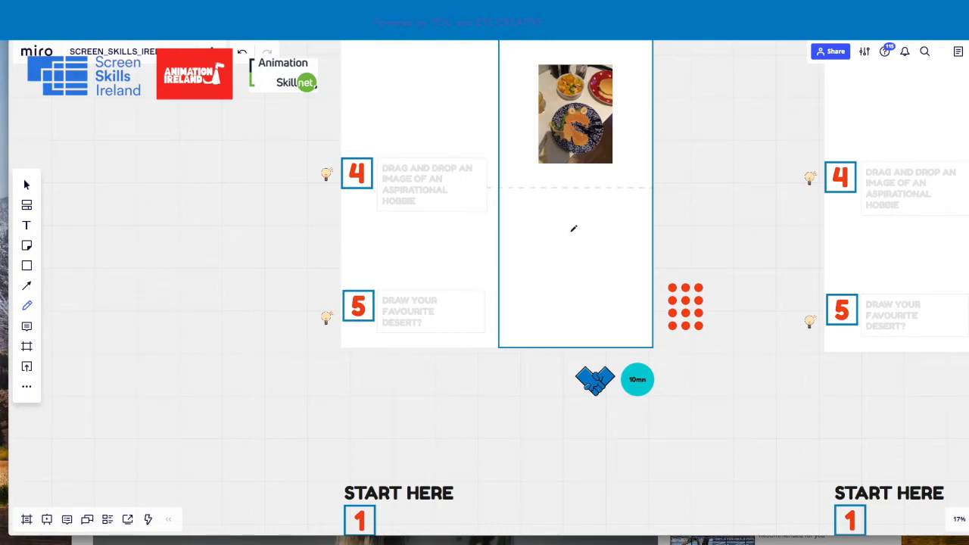
{"action": "mouse_move", "coordinate": [593, 229]}
{"action": "left_mouse_down"}
{"action": "mouse_move", "coordinate": [540, 235]}
{"action": "mouse_move", "coordinate": [530, 259]}
{"action": "mouse_move", "coordinate": [539, 274]}
{"action": "mouse_move", "coordinate": [598, 278]}
{"action": "mouse_move", "coordinate": [601, 236]}
{"action": "mouse_move", "coordinate": [558, 252]}
{"action": "mouse_move", "coordinate": [571, 264]}
{"action": "mouse_move", "coordinate": [598, 253]}
{"action": "mouse_move", "coordinate": [580, 262]}
{"action": "mouse_move", "coordinate": [603, 265]}
{"action": "left_mouse_up"}
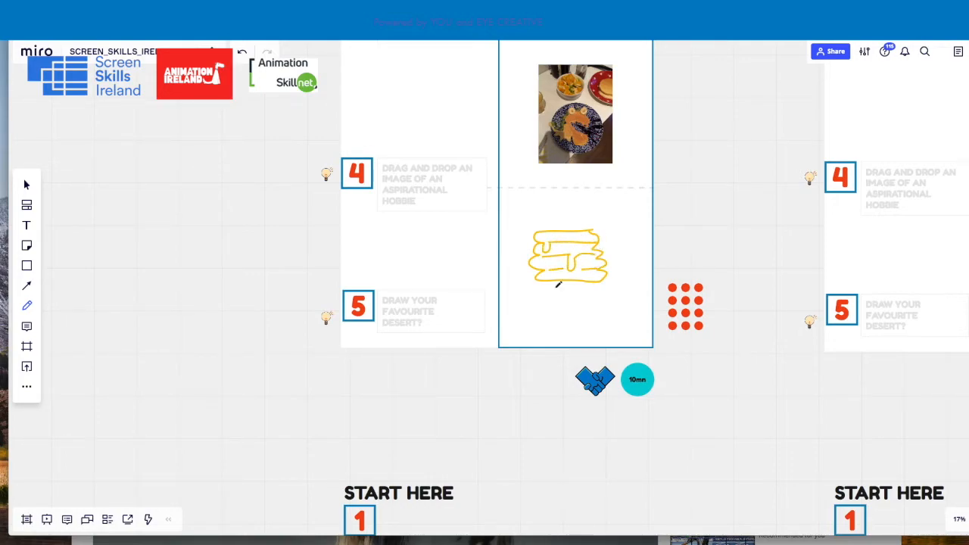
{"action": "left_click_drag", "start_coordinate": [536, 278], "coordinate": [623, 275]}
{"action": "mouse_move", "coordinate": [517, 282]}
{"action": "left_mouse_down"}
{"action": "mouse_move", "coordinate": [594, 296]}
{"action": "mouse_move", "coordinate": [608, 286]}
{"action": "left_mouse_up"}
Review the filled-in first column next to the empty columns, down to its pancake drawing and red voting dots
{"action": "scroll", "coordinate": [571, 250], "scroll_direction": "down", "scroll_amount": 3}
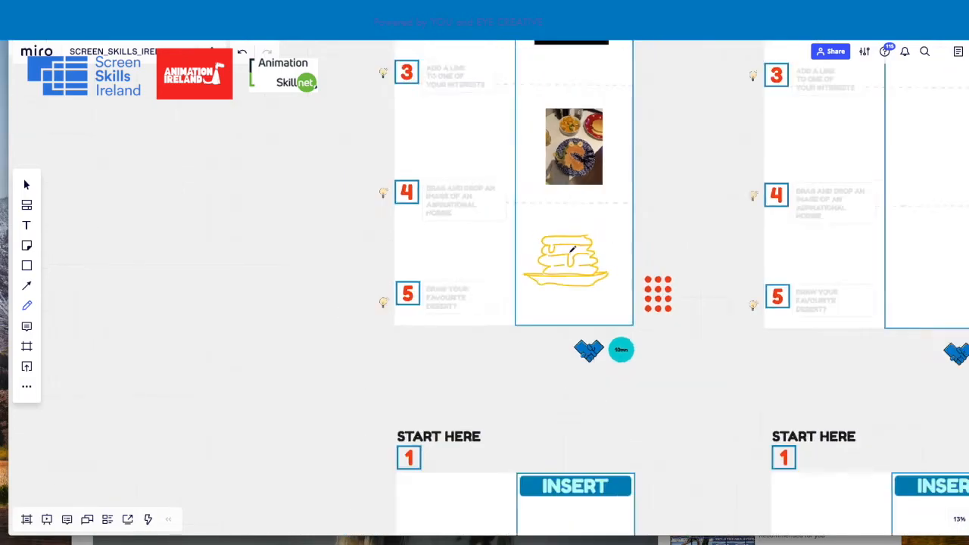
{"action": "left_click_drag", "start_coordinate": [658, 180], "coordinate": [470, 245]}
{"action": "left_click_drag", "start_coordinate": [458, 209], "coordinate": [372, 271]}
{"action": "key", "text": "p"}
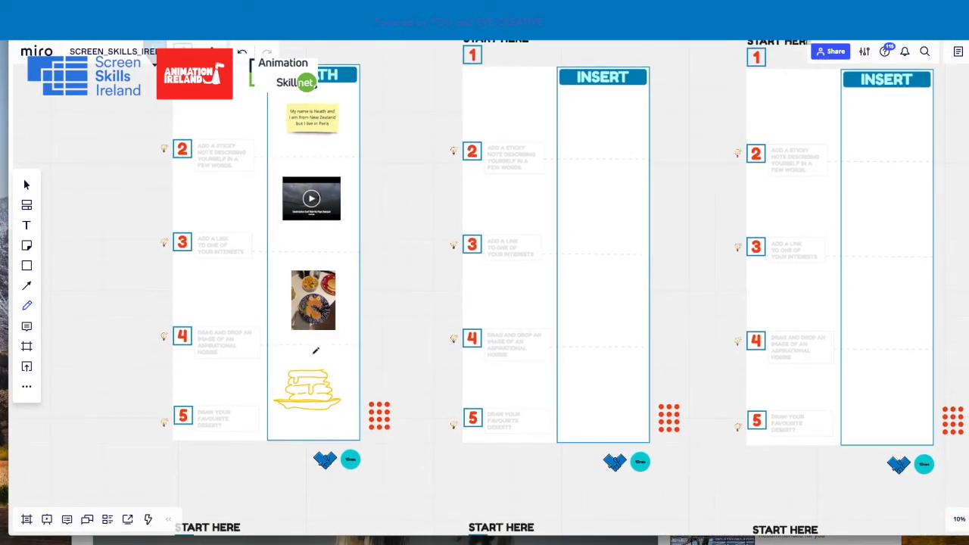
{"action": "key", "text": "space"}
{"action": "left_click_drag", "start_coordinate": [393, 331], "coordinate": [486, 302]}
{"action": "key", "text": "p"}
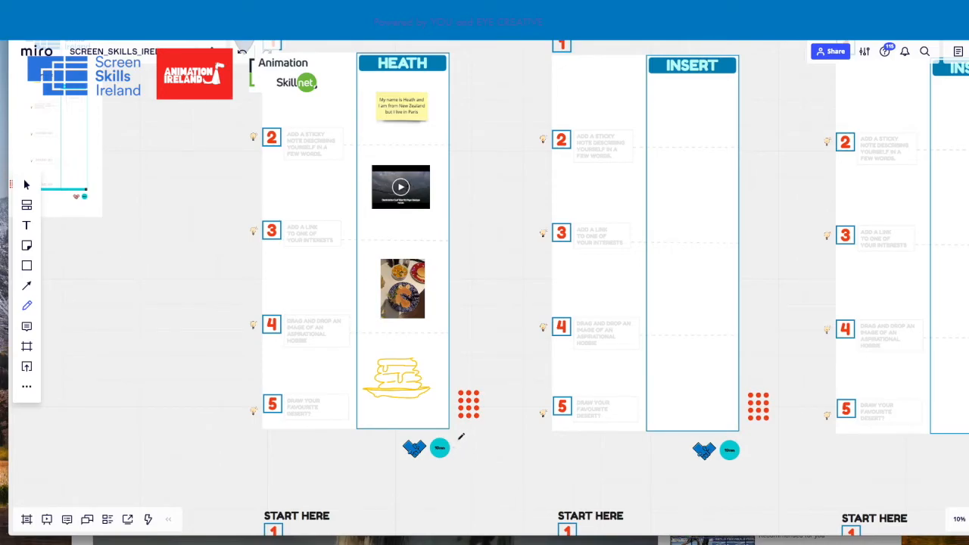
{"action": "scroll", "coordinate": [449, 415], "scroll_direction": "up", "scroll_amount": 5}
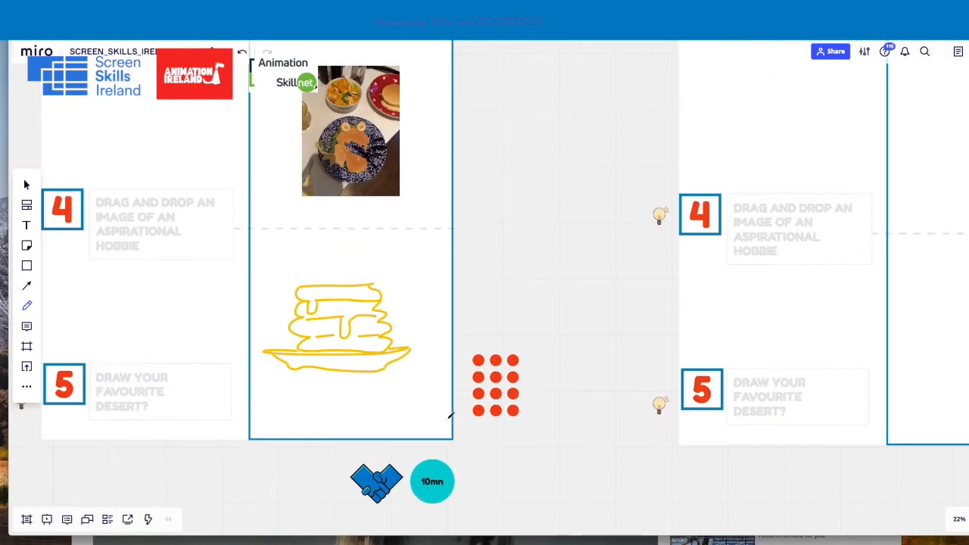
Ungroup the first column's template objects and select a single red voting dot to check it is separate
{"action": "left_click", "coordinate": [29, 186]}
{"action": "left_click", "coordinate": [514, 362]}
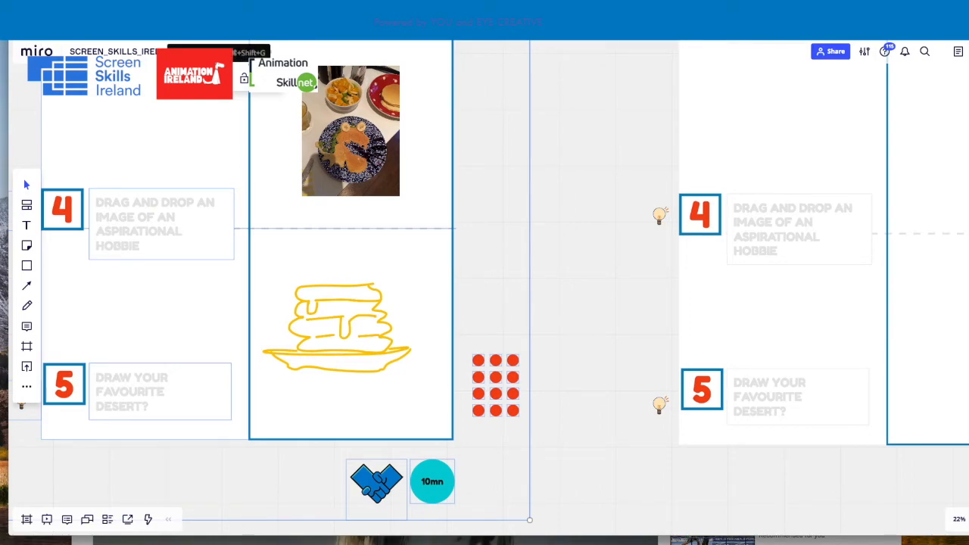
{"action": "left_click", "coordinate": [562, 186]}
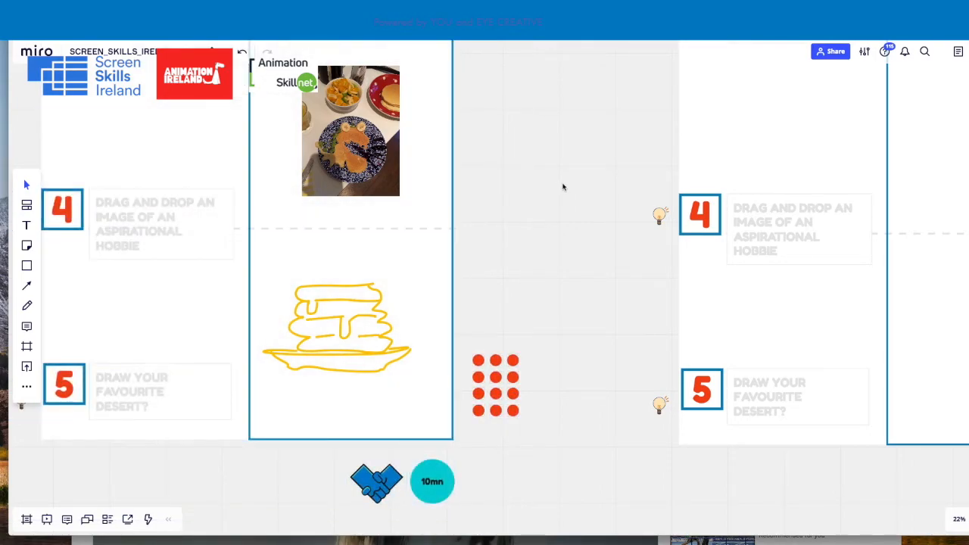
{"action": "left_click", "coordinate": [513, 362]}
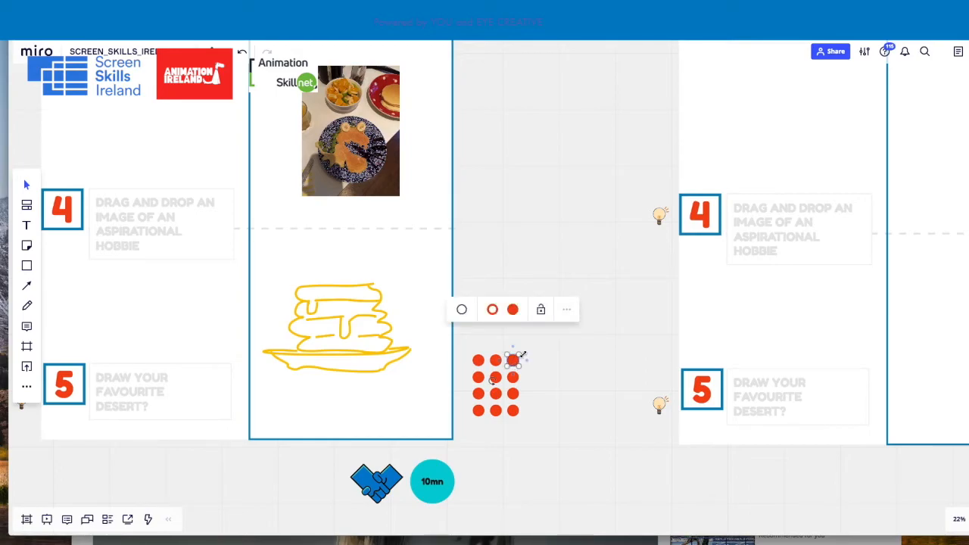
{"action": "left_click", "coordinate": [529, 362]}
Place a copy of the upper-right red voting dot on the right edge of the pancake drawing
{"action": "scroll", "coordinate": [526, 277], "scroll_direction": "down", "scroll_amount": 3}
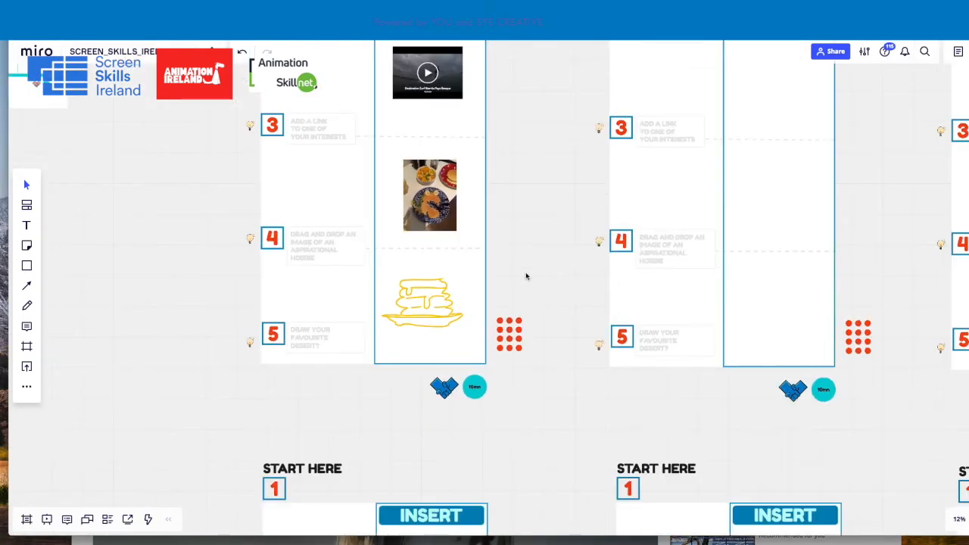
{"action": "scroll", "coordinate": [535, 279], "scroll_direction": "right", "scroll_amount": 3}
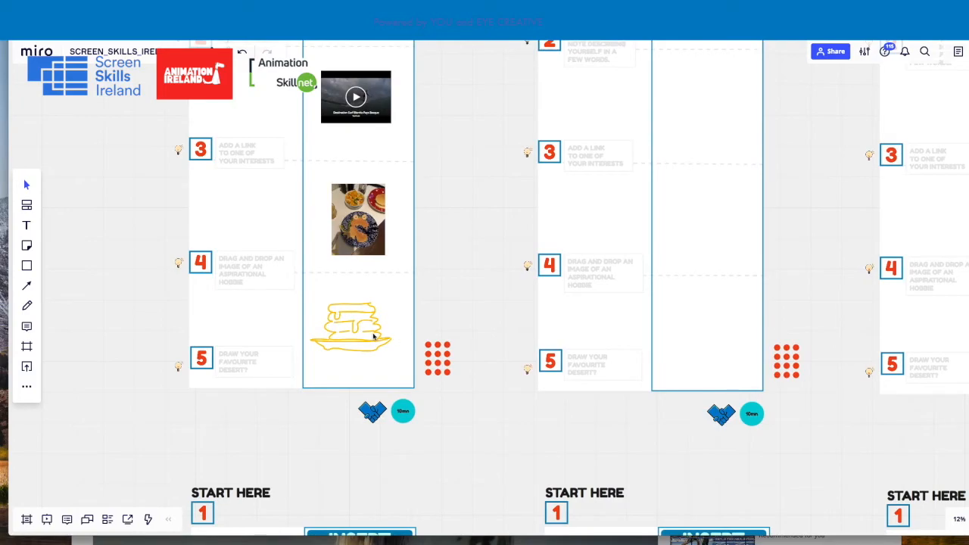
{"action": "scroll", "coordinate": [374, 325], "scroll_direction": "up", "scroll_amount": 3}
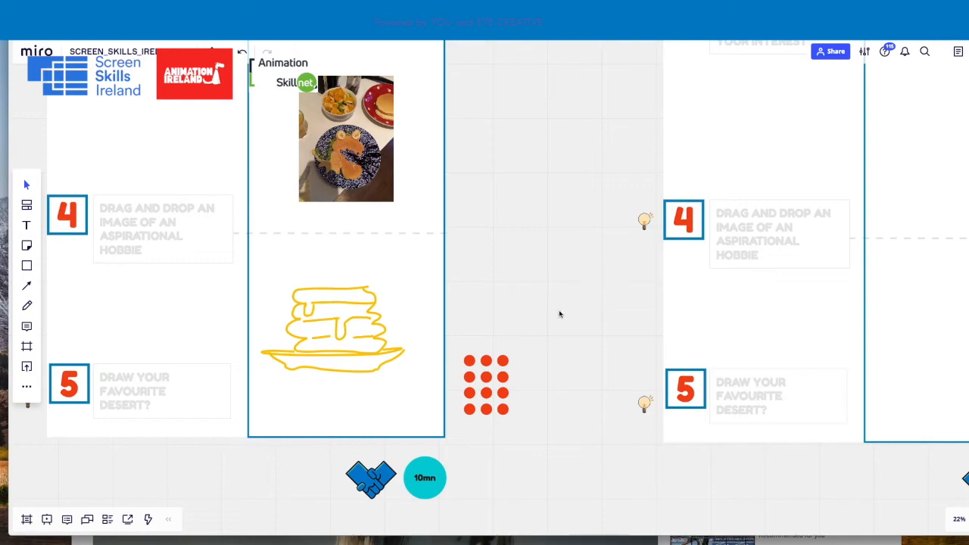
{"action": "left_click", "coordinate": [503, 361]}
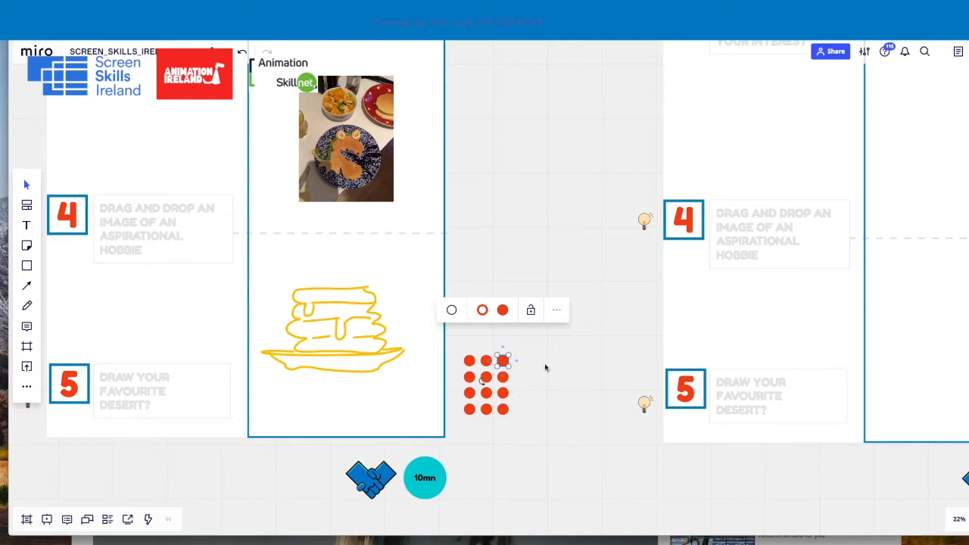
{"action": "left_click", "coordinate": [385, 316]}
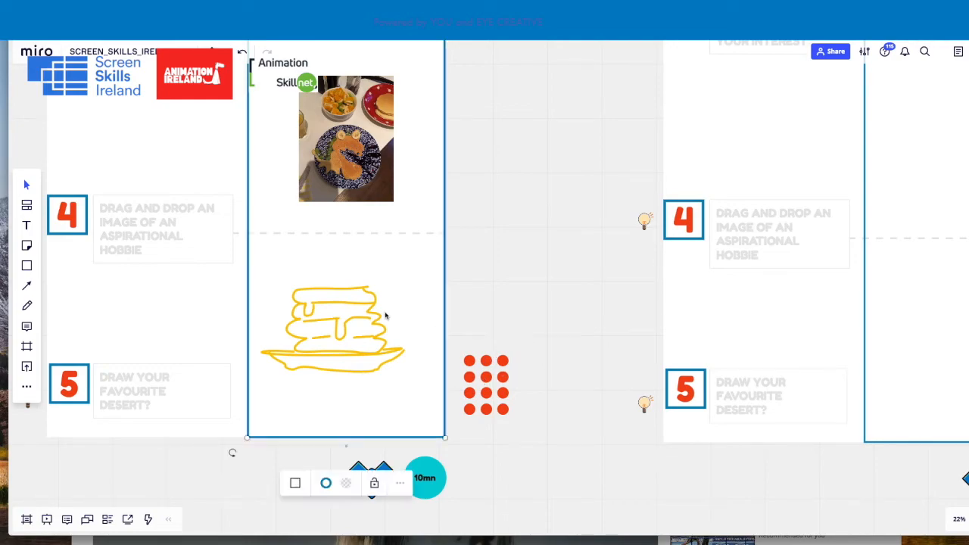
{"action": "left_click", "coordinate": [385, 316]}
{"action": "left_click", "coordinate": [532, 296]}
Look over the completed first column within the whole icebreaker board of empty participant columns
{"action": "scroll", "coordinate": [530, 299], "scroll_direction": "down", "scroll_amount": 5}
{"action": "scroll", "coordinate": [581, 331], "scroll_direction": "down", "scroll_amount": 5}
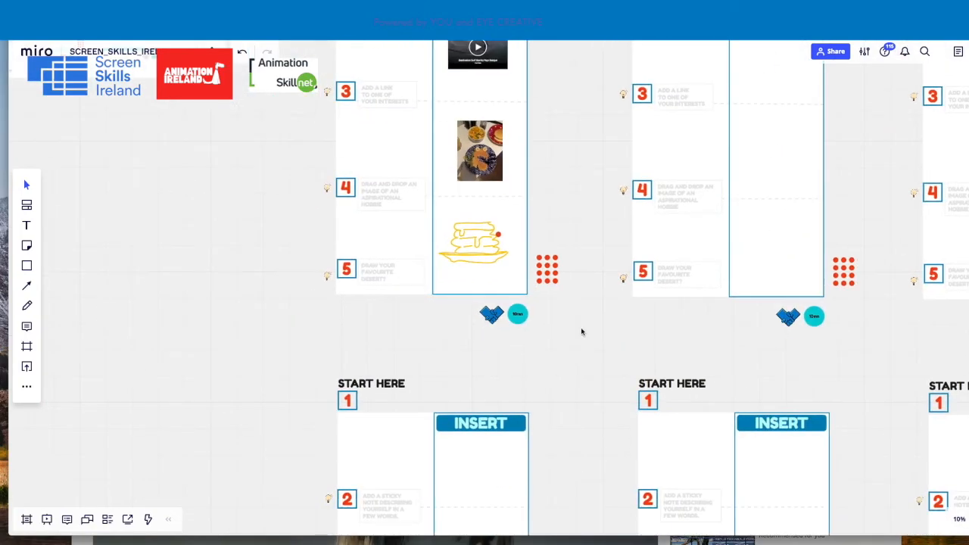
{"action": "left_click_drag", "start_coordinate": [431, 305], "coordinate": [398, 318]}
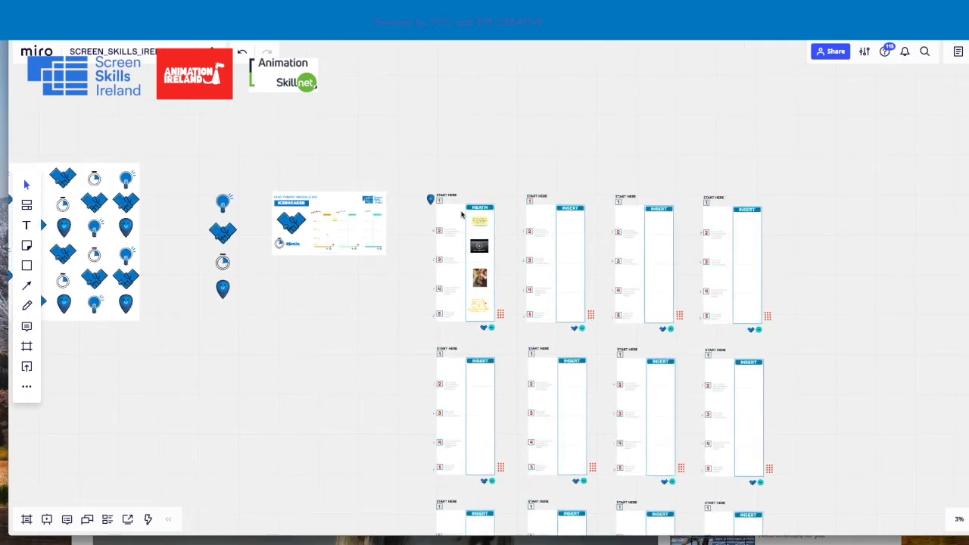
{"action": "scroll", "coordinate": [502, 216], "scroll_direction": "up", "scroll_amount": 4}
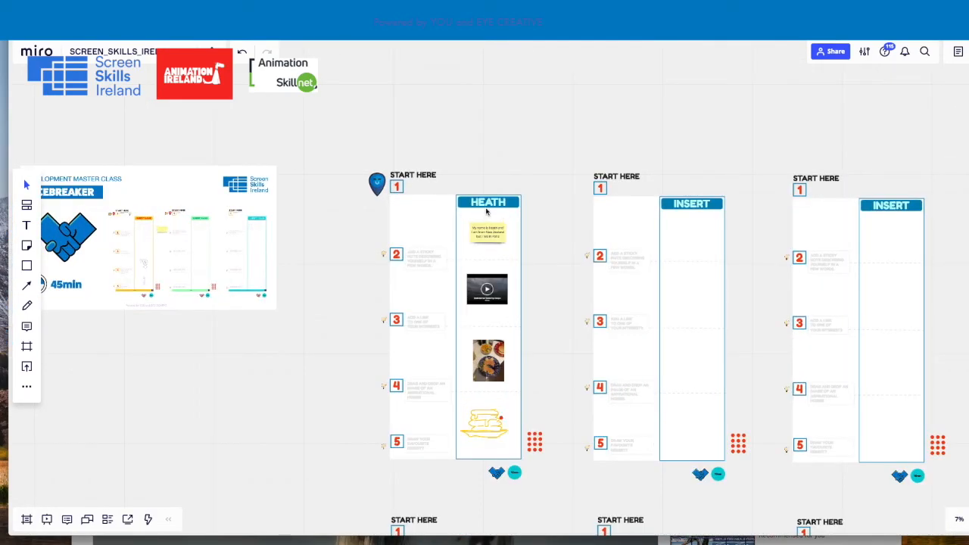
{"action": "scroll", "coordinate": [493, 239], "scroll_direction": "up", "scroll_amount": 1}
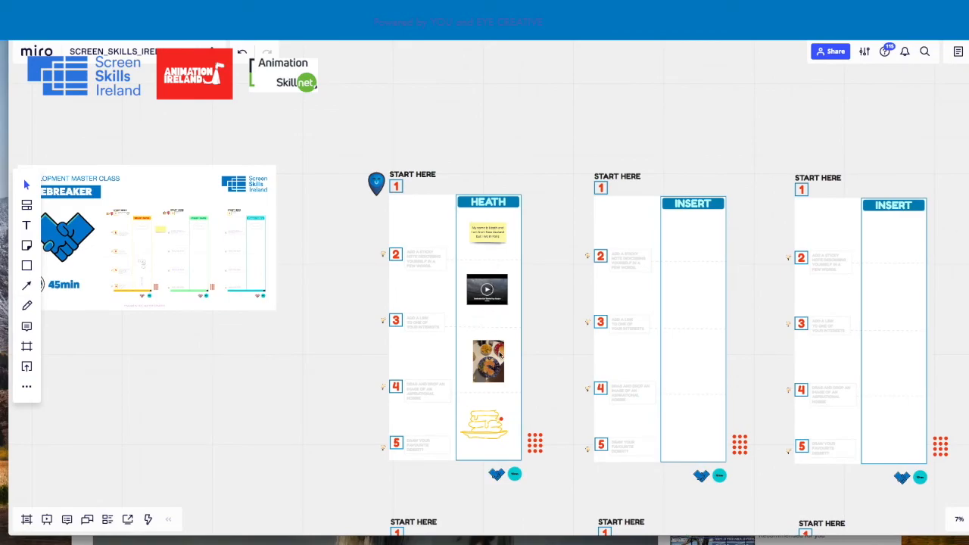
{"action": "scroll", "coordinate": [530, 372], "scroll_direction": "down", "scroll_amount": 2}
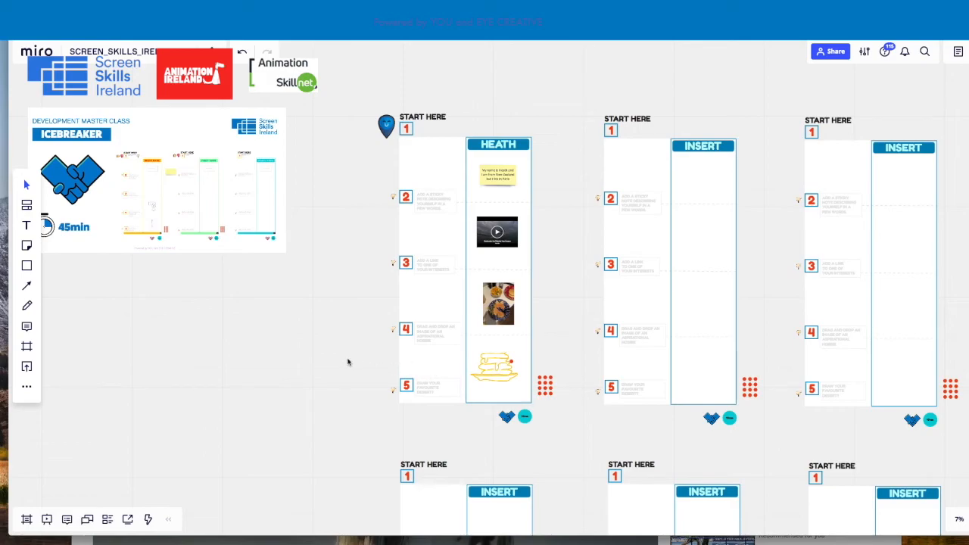
Examine the sheet of handshake, stopwatch, light bulb and smiling pin icons beside the icebreaker board
{"action": "left_click_drag", "start_coordinate": [346, 361], "coordinate": [489, 340]}
{"action": "left_click_drag", "start_coordinate": [403, 355], "coordinate": [555, 333]}
{"action": "left_click_drag", "start_coordinate": [428, 344], "coordinate": [609, 354]}
{"action": "left_click_drag", "start_coordinate": [452, 390], "coordinate": [644, 414]}
{"action": "left_click_drag", "start_coordinate": [475, 415], "coordinate": [762, 422]}
{"action": "left_click_drag", "start_coordinate": [573, 456], "coordinate": [731, 452]}
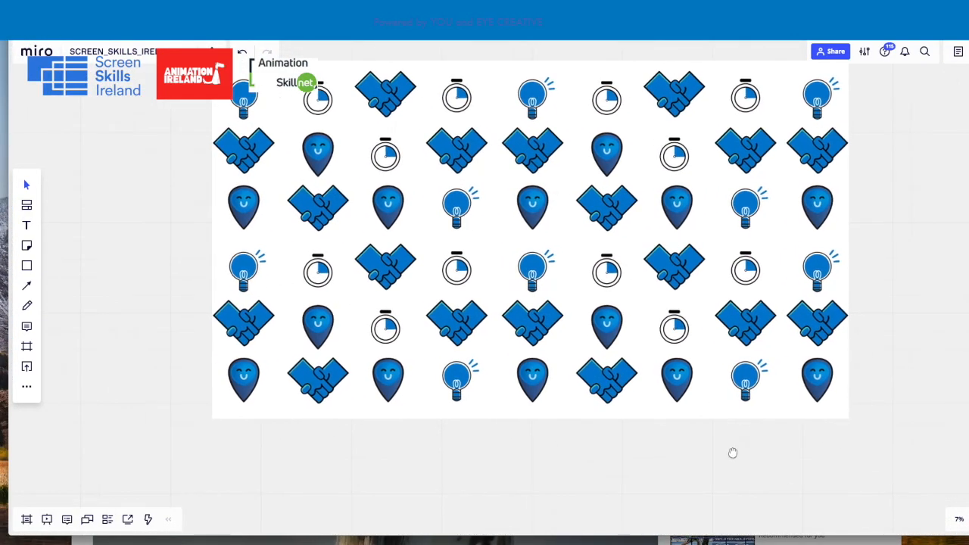
{"action": "scroll", "coordinate": [618, 313], "scroll_direction": "up", "scroll_amount": 3}
{"action": "left_click_drag", "start_coordinate": [677, 494], "coordinate": [686, 544]}
{"action": "left_click_drag", "start_coordinate": [649, 312], "coordinate": [655, 339]}
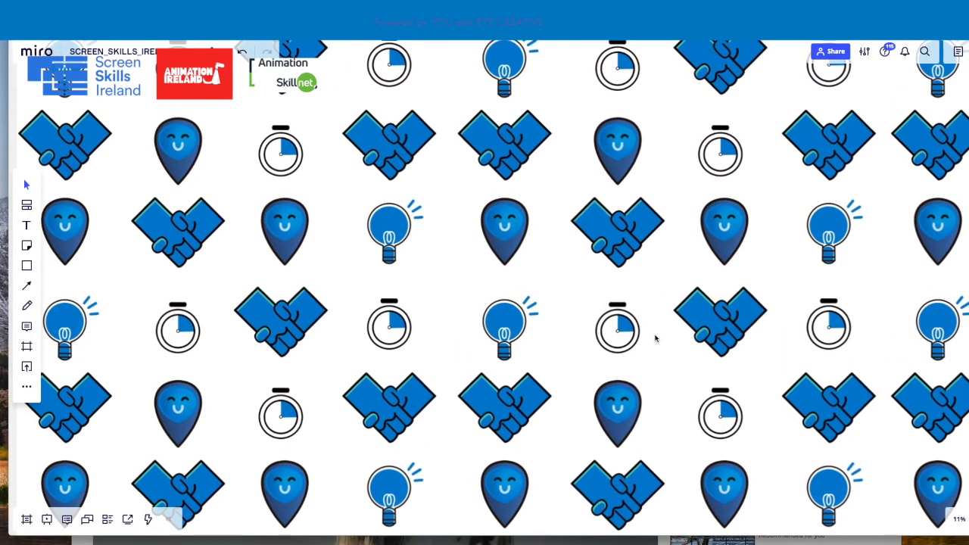